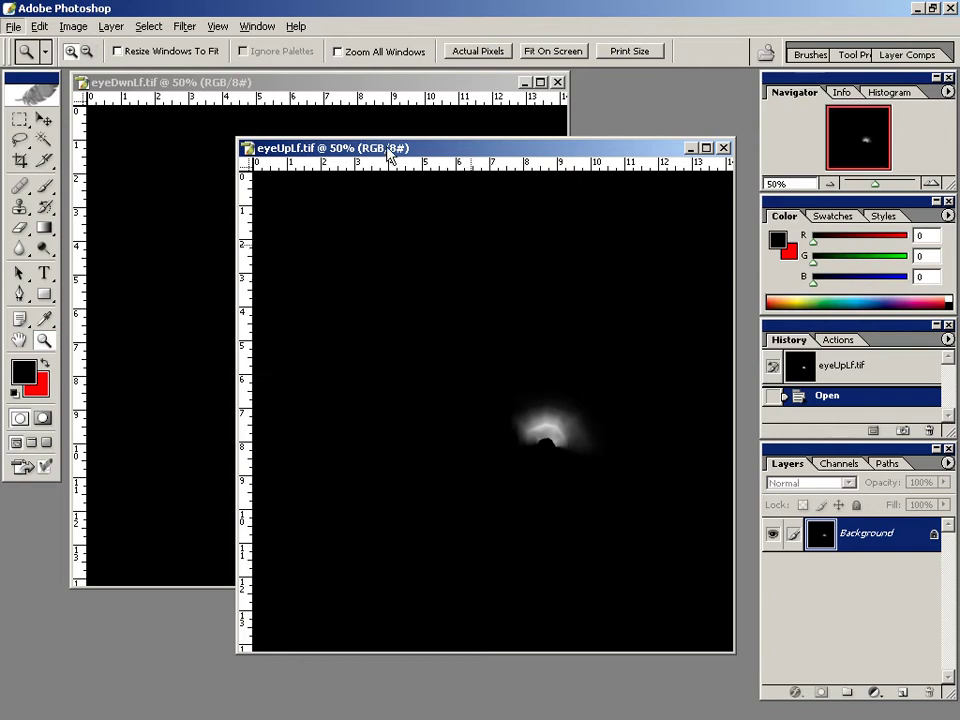
Flip the canvas of eyeUpLf.tif horizontally
left_click_drag(390, 155, 402, 78)
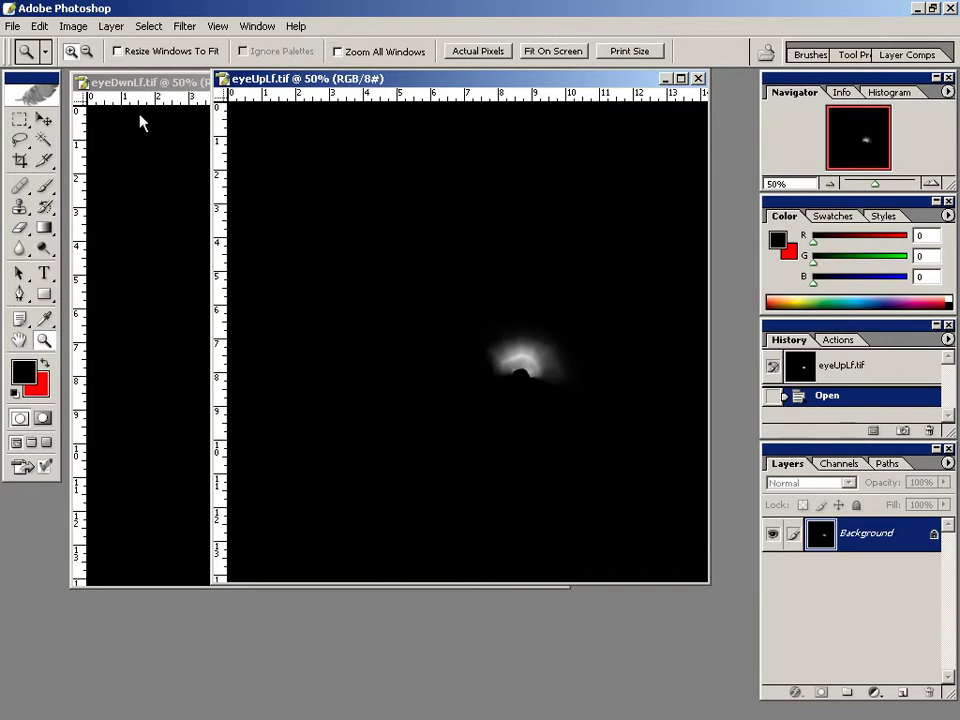
left_click(67, 26)
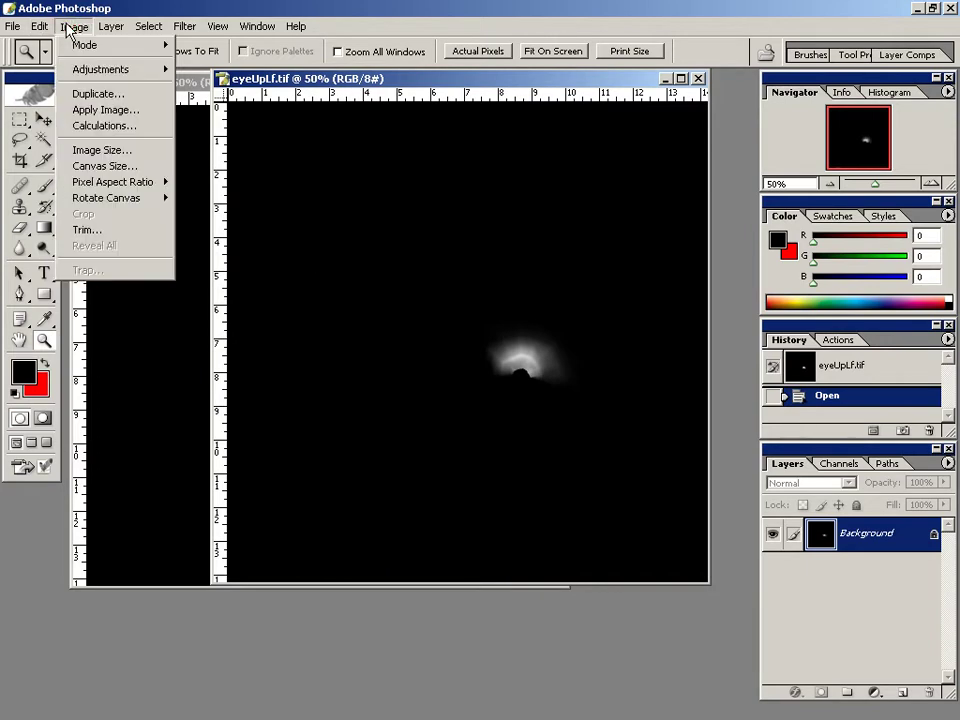
mouse_move(152, 198)
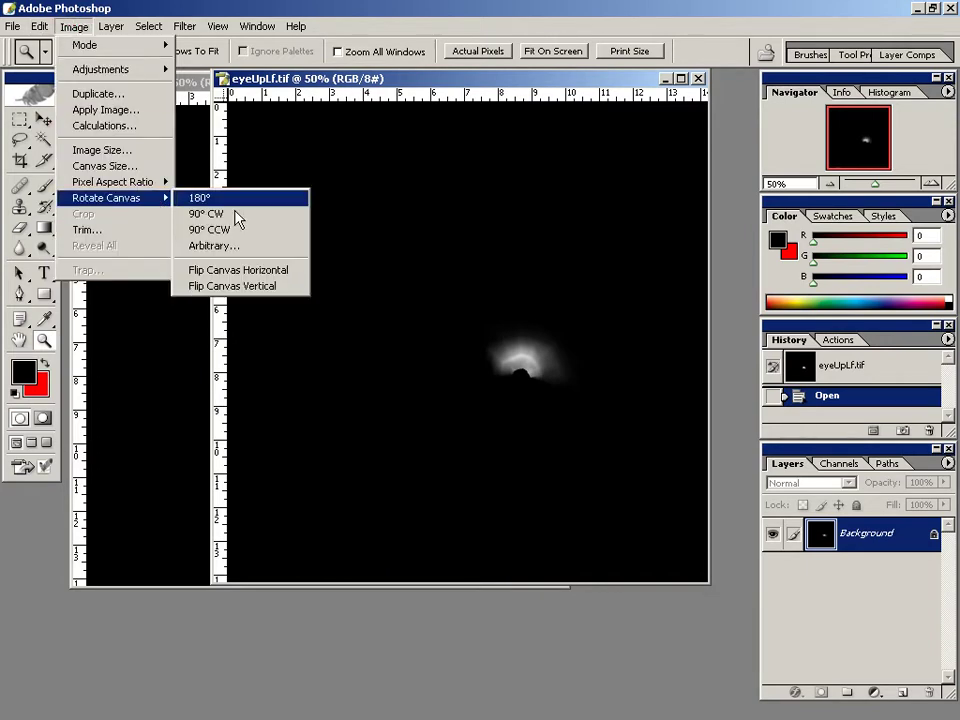
left_click(266, 270)
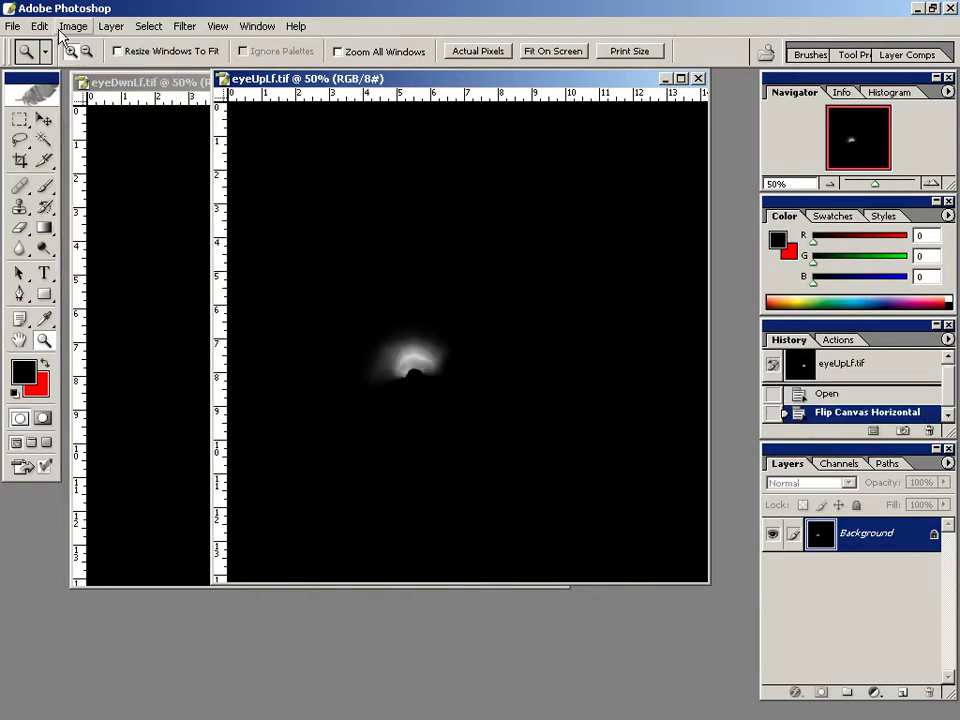
Save the flipped upper-eyelid map as eyeUpRt.tif in the wtMaps folder, as a TIFF with image compression NONE
left_click(17, 26)
left_click(120, 205)
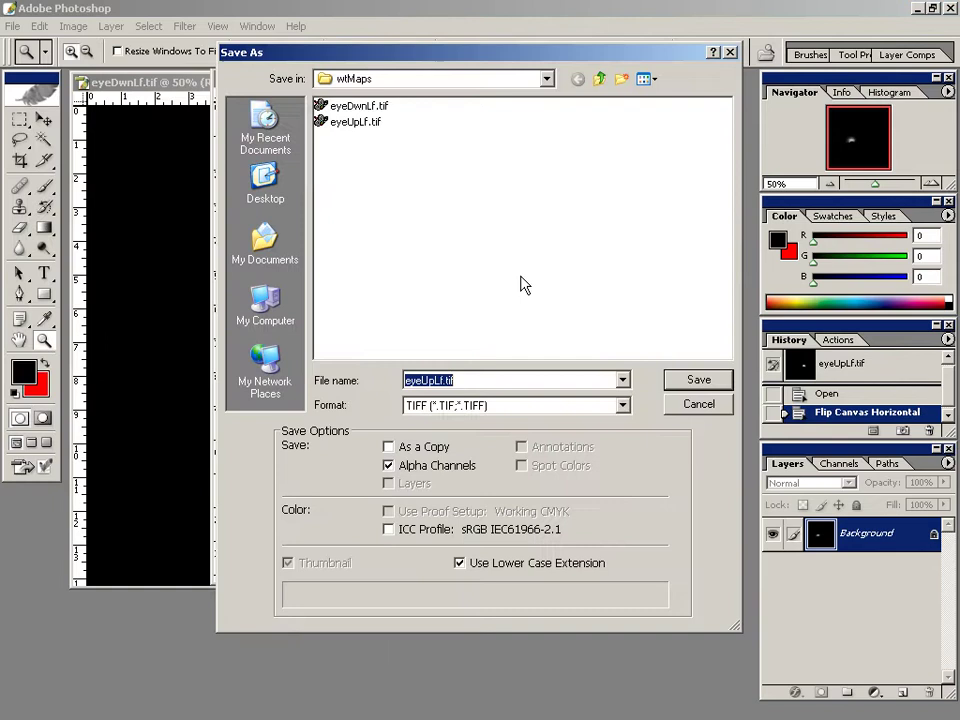
left_click(487, 380)
key("Return")
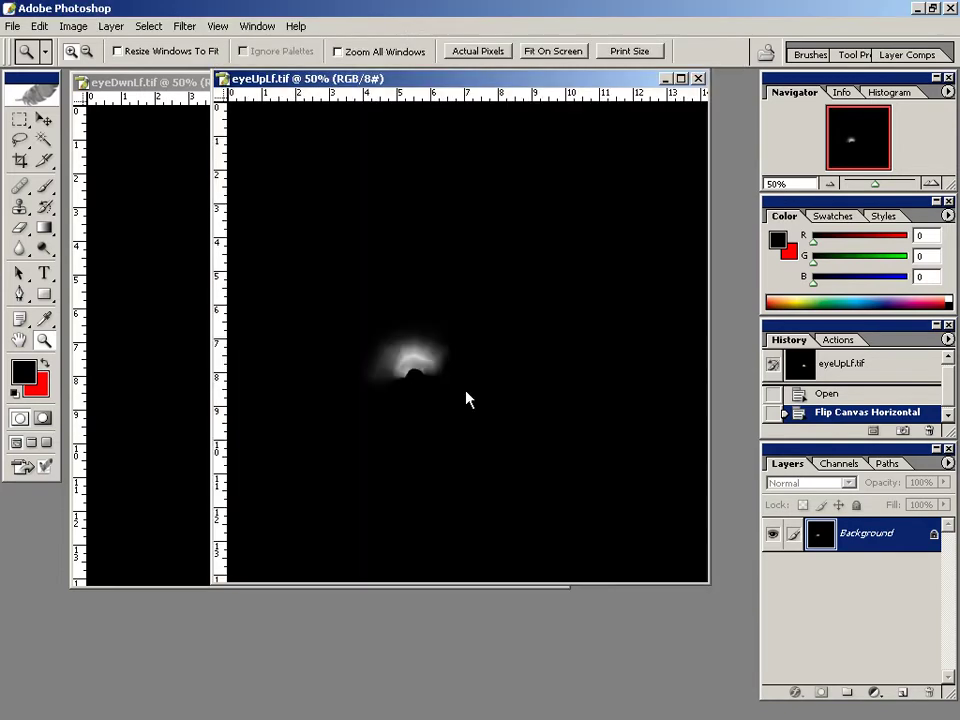
left_click(364, 210)
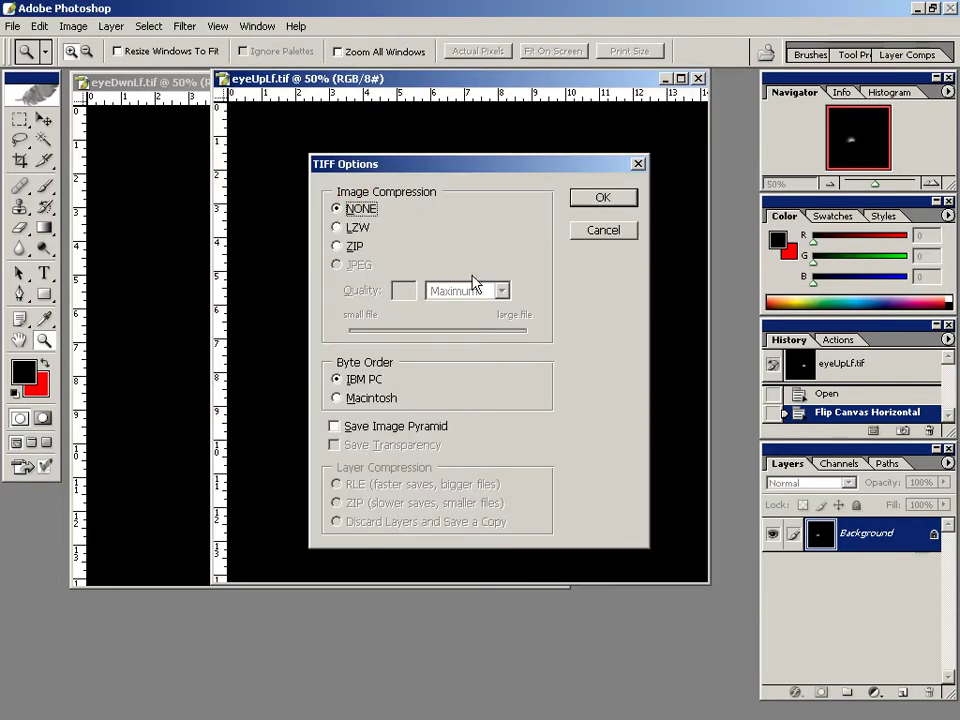
key("Return")
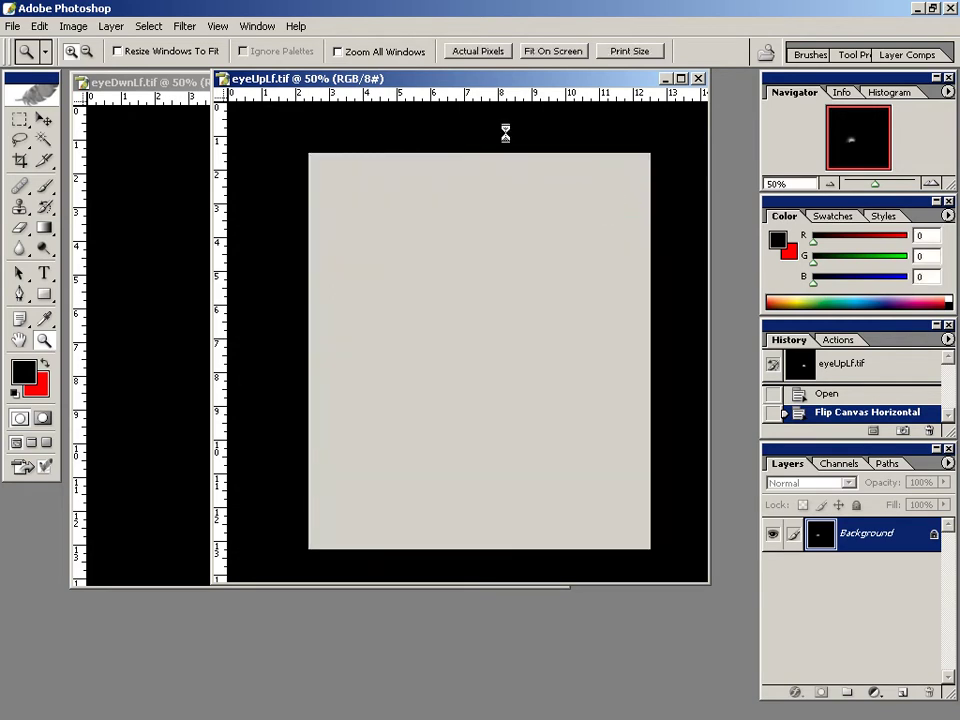
Bring eyeDwnLf.tif to the front and flip its canvas horizontally
left_click(190, 81)
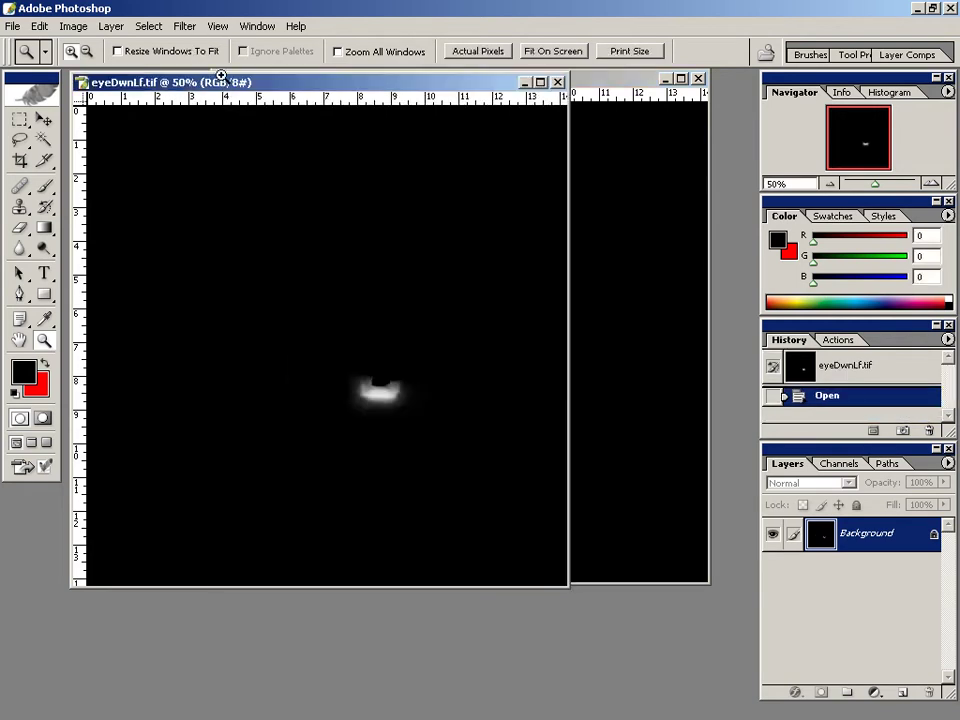
left_click(73, 26)
mouse_move(137, 198)
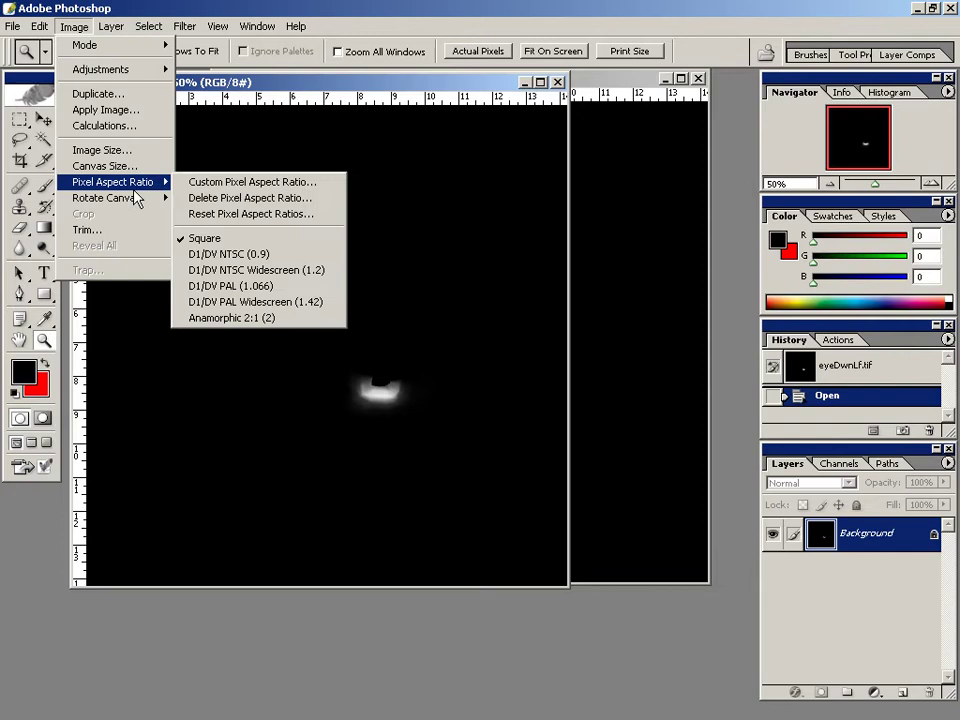
left_click(252, 270)
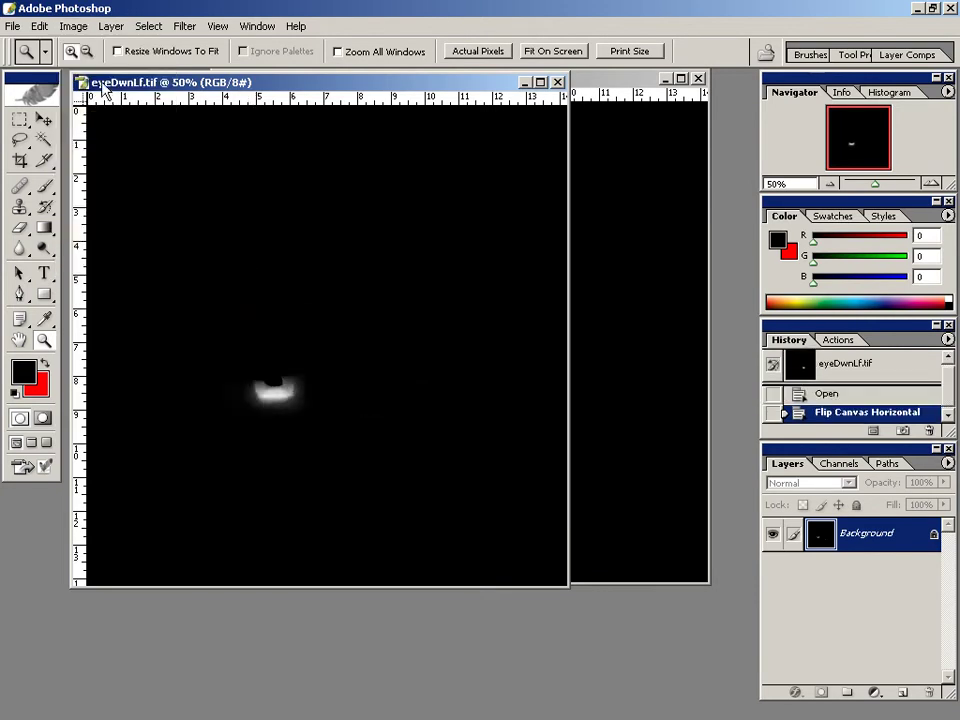
Save the flipped lower-eyelid map as eyeDwnRt.tif in the wtMaps folder, as a TIFF with image compression NONE
left_click(13, 26)
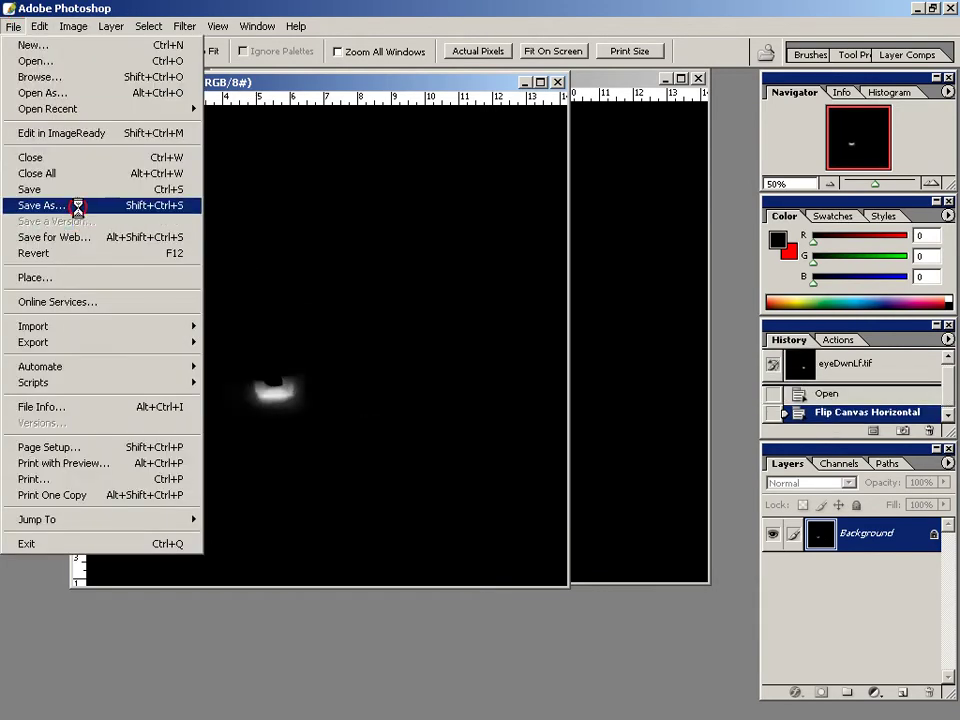
left_click(77, 205)
left_click(506, 385)
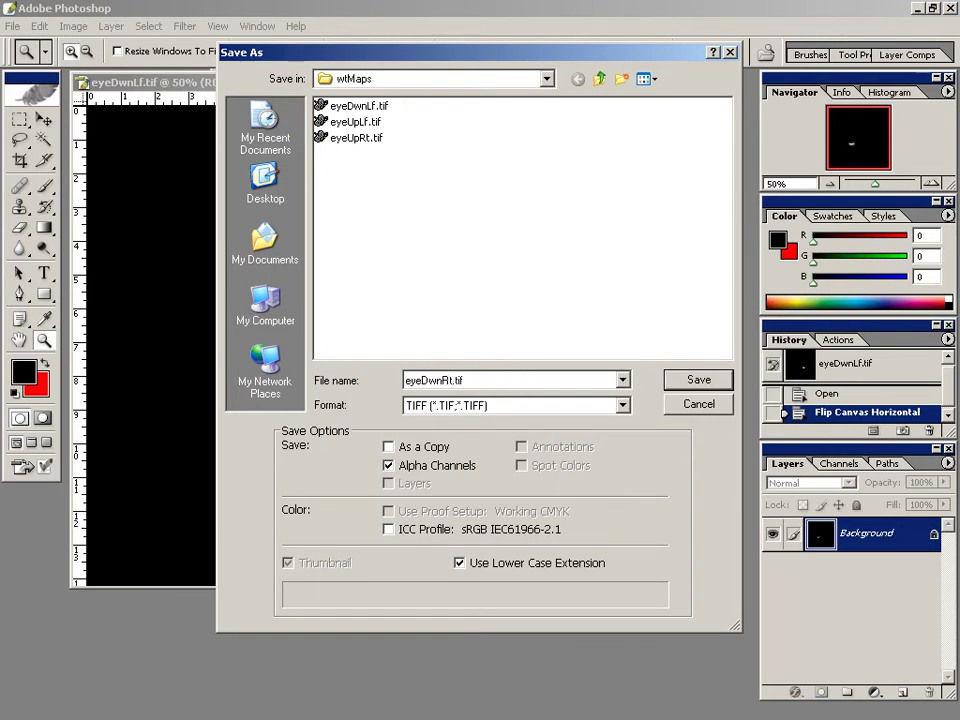
key("Return")
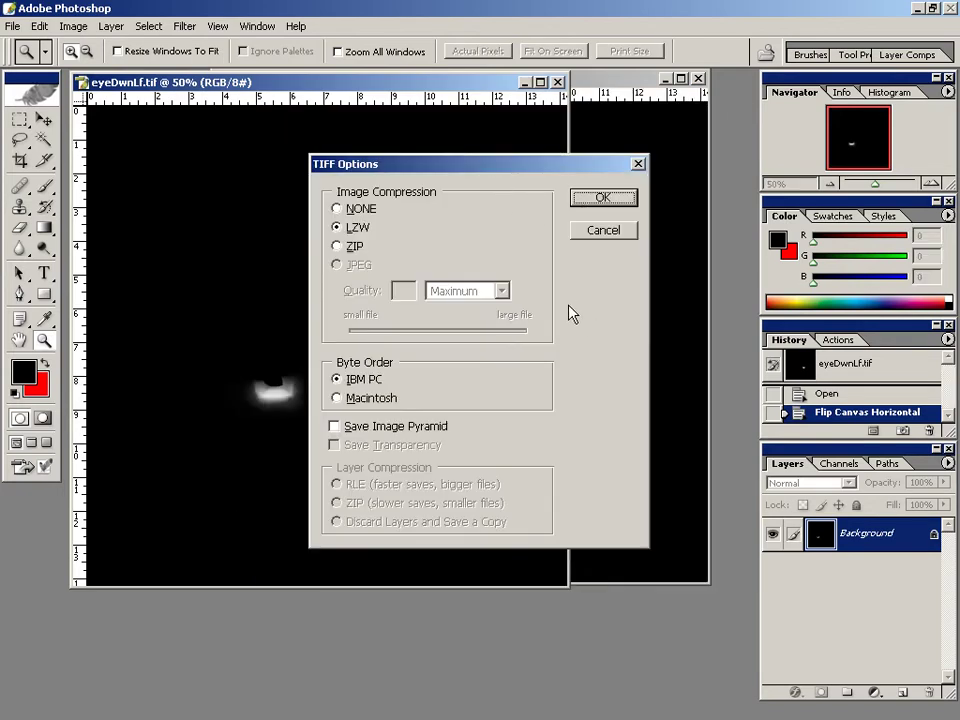
left_click(338, 209)
left_click(595, 199)
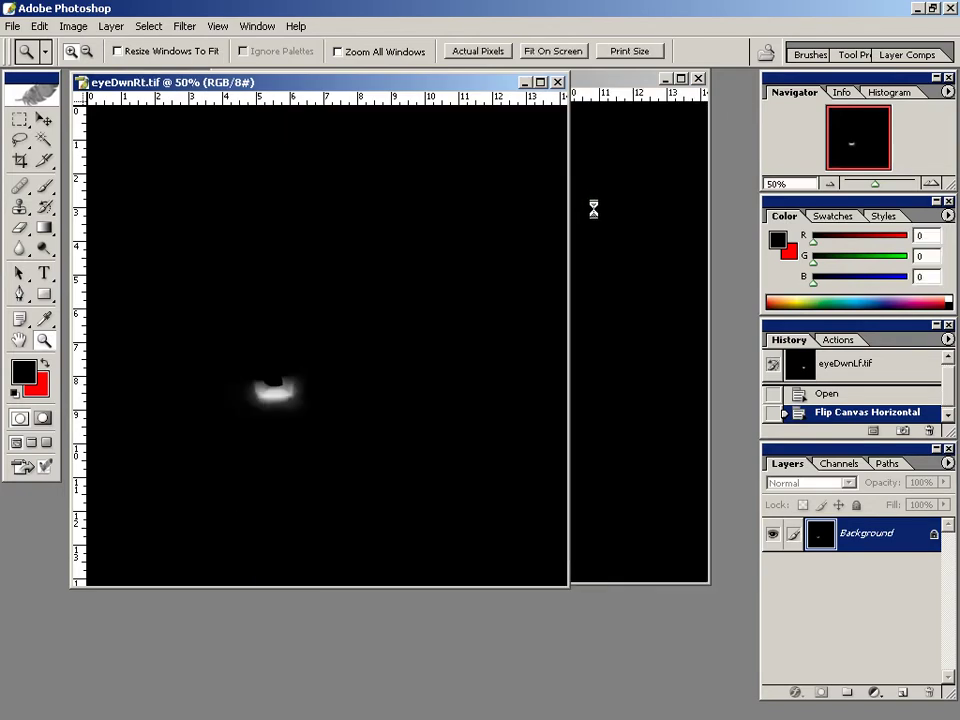
Switch to Maya, show the channel box and select the head mesh hedEyeBnd
left_click(918, 8)
key("alt+Tab")
key("alt+Tab")
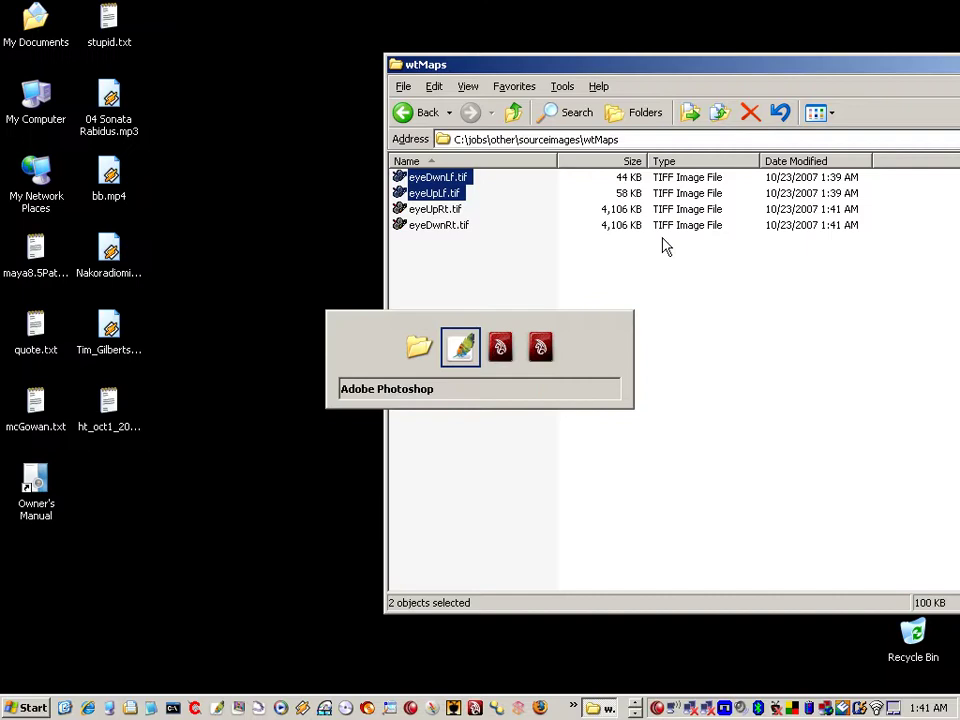
left_click_drag(413, 289, 345, 302, "alt")
key("space")
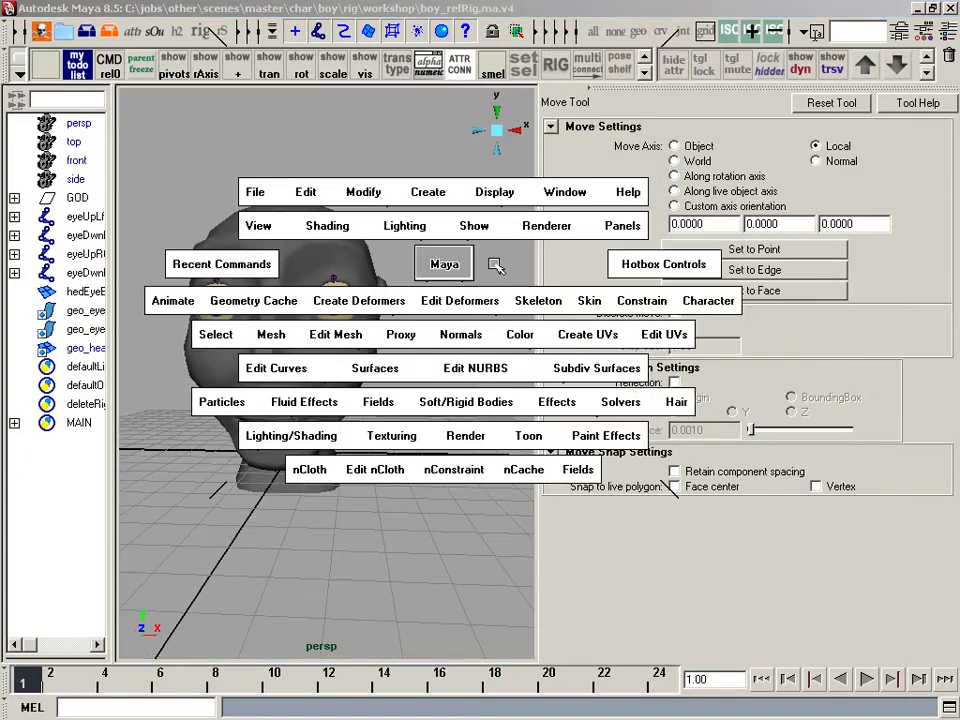
left_click_drag(574, 272, 632, 274)
left_click_drag(632, 274, 579, 274, "alt")
middle_click_drag(596, 320, 549, 343, "alt")
left_click_drag(549, 343, 608, 368, "alt")
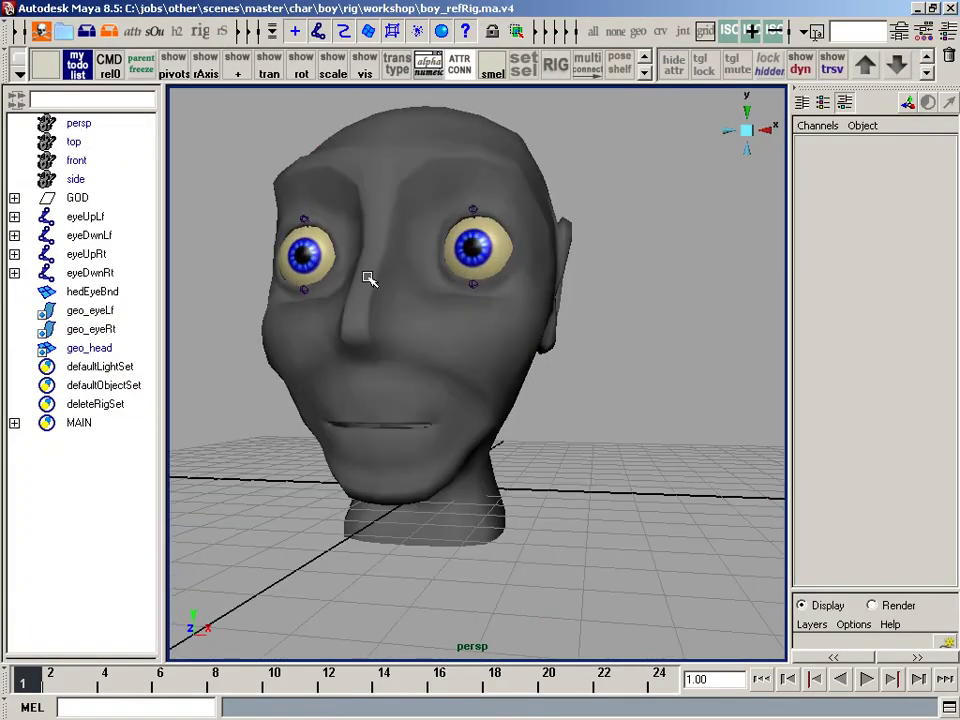
left_click(368, 219)
left_click_drag(435, 229, 593, 292, "alt")
middle_click_drag(611, 287, 572, 334, "alt")
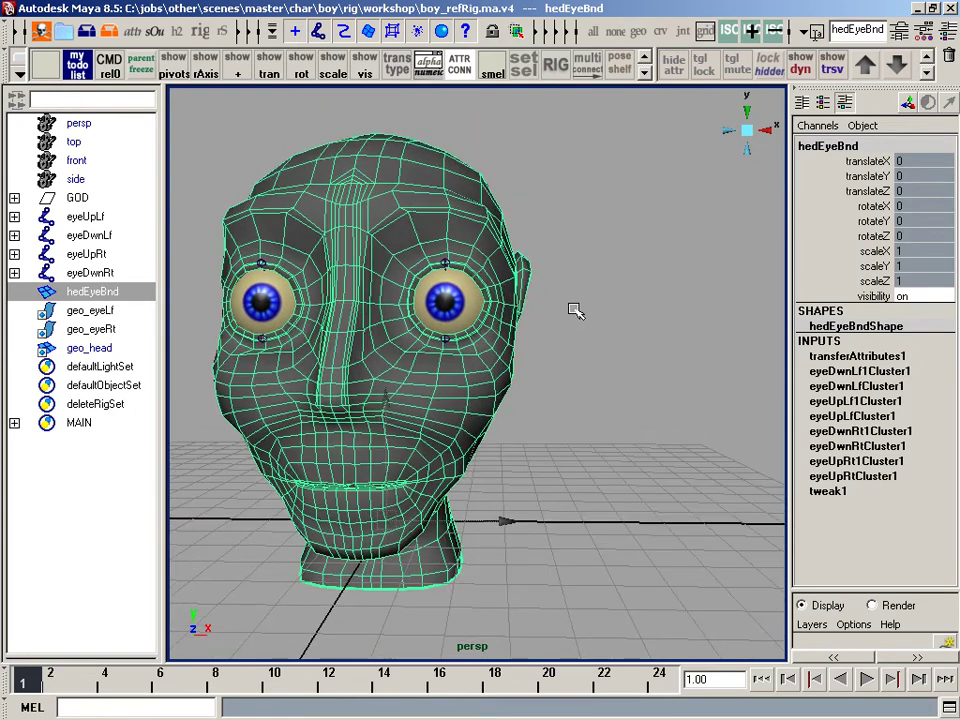
Start the Paint Cluster Weights Tool on the head mesh with its tool settings open
key("space")
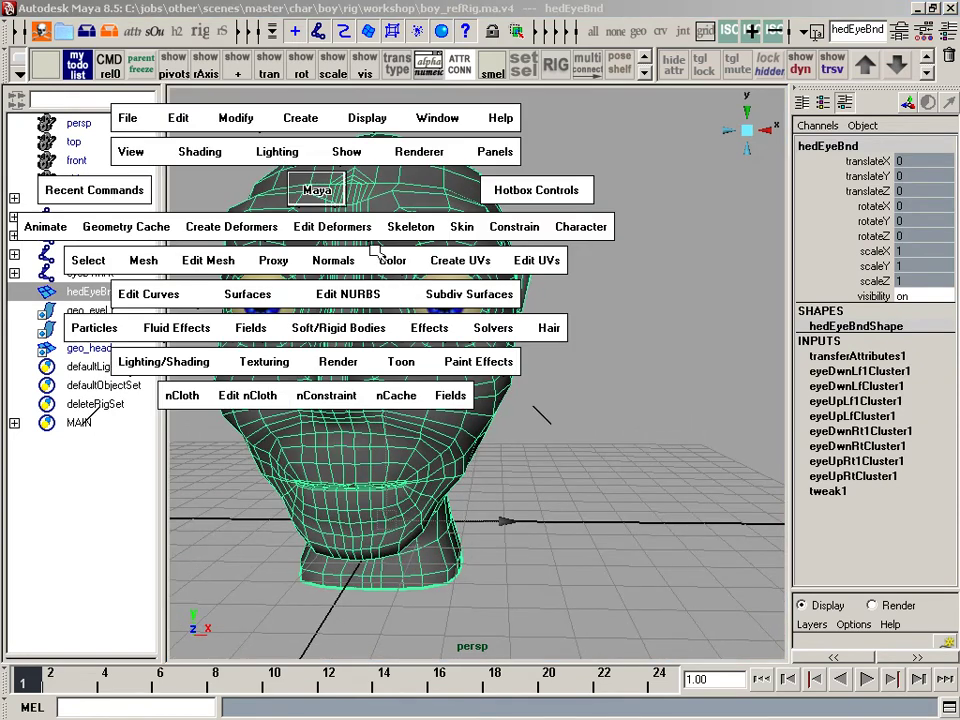
left_click(316, 228)
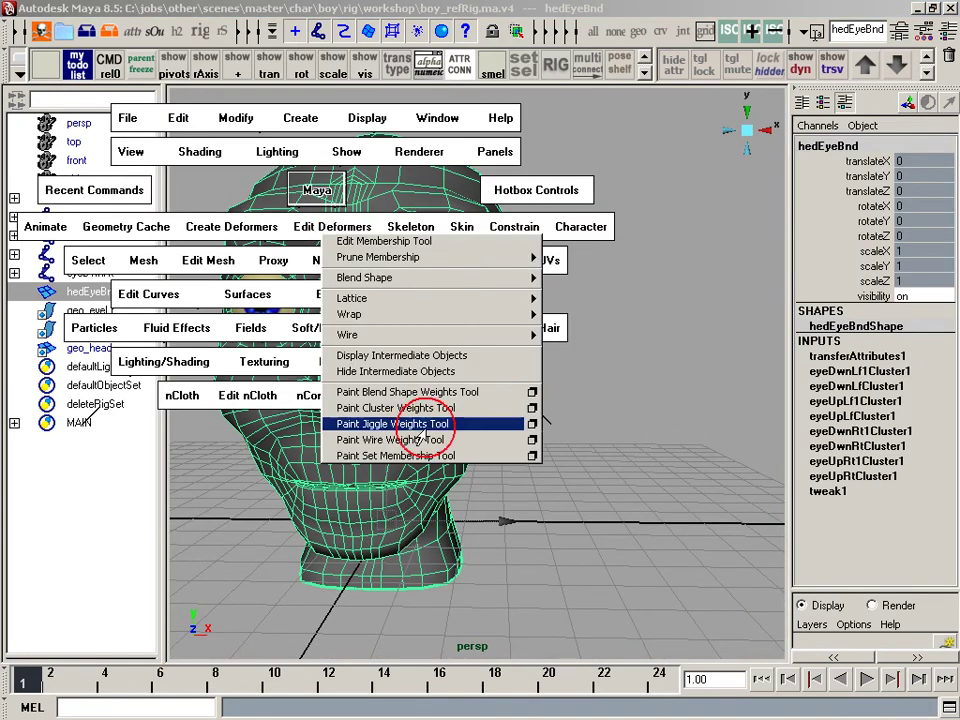
left_click(534, 408)
middle_click_drag(160, 275, 194, 288, "alt")
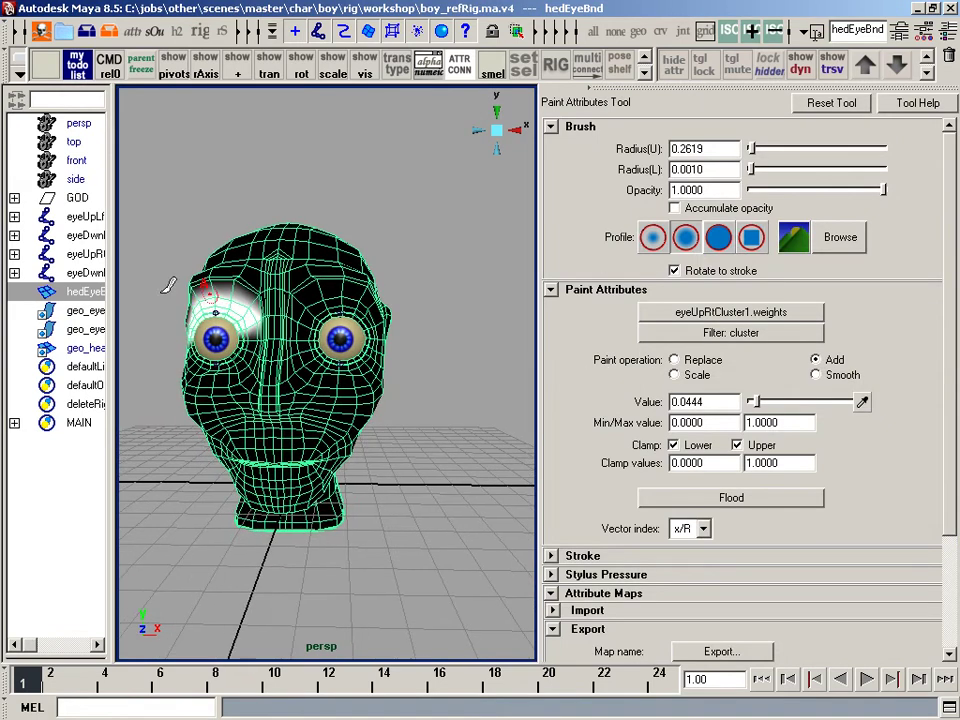
mouse_move(222, 318)
left_mouse_down("alt")
mouse_move(279, 321)
mouse_move(205, 232)
mouse_move(170, 240)
left_mouse_up("alt")
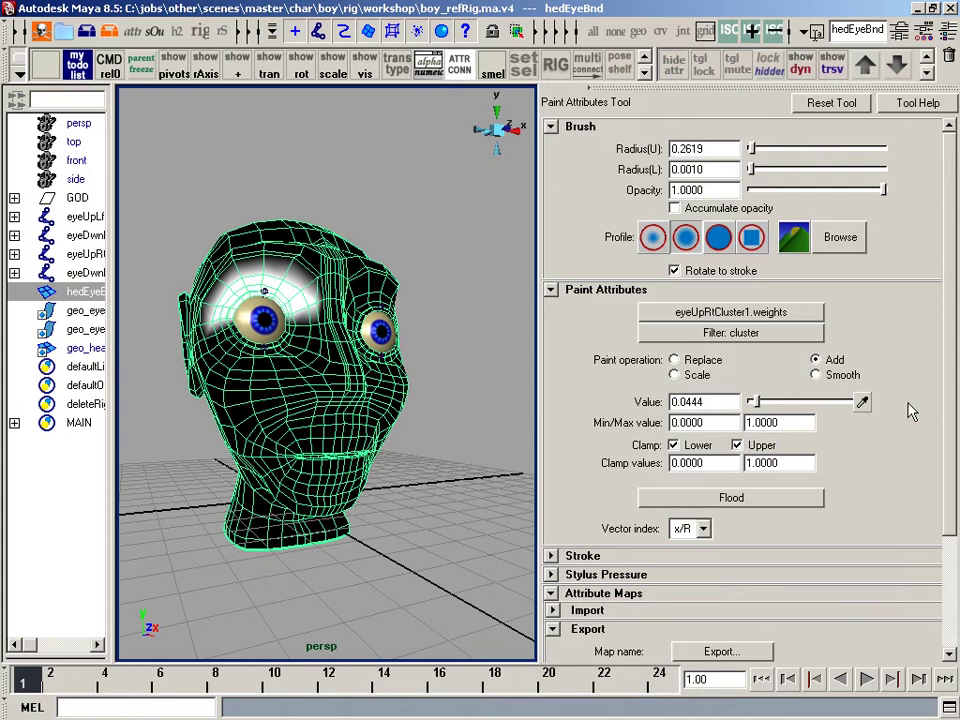
Expand the attribute map import settings and set the paint operation to Replace
scroll(952, 380, "down", 1)
left_click(598, 566)
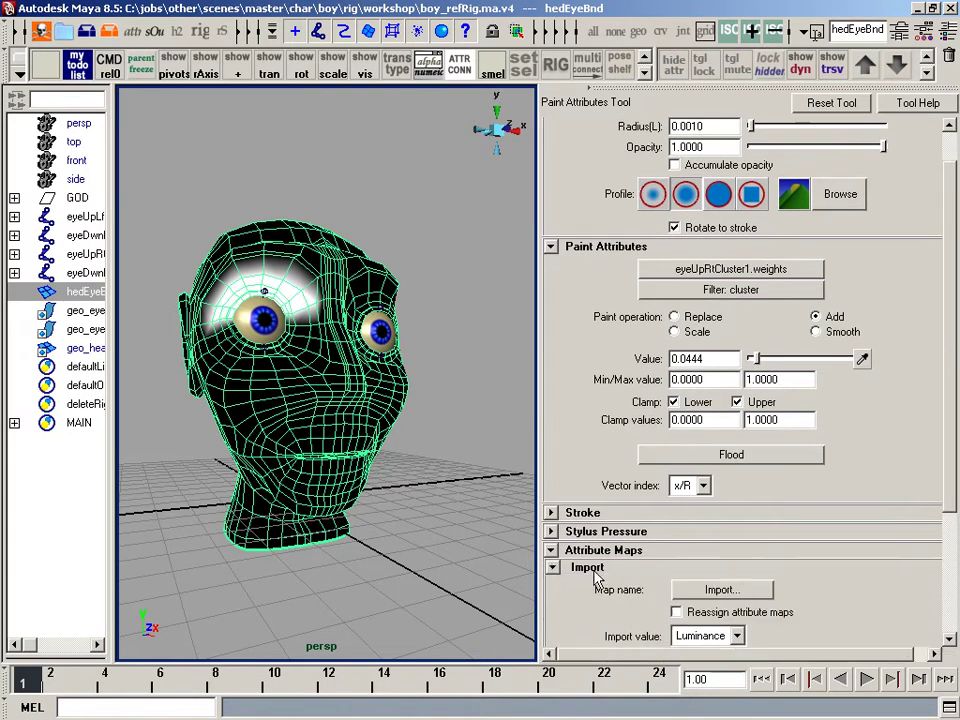
scroll(952, 430, "down", 2)
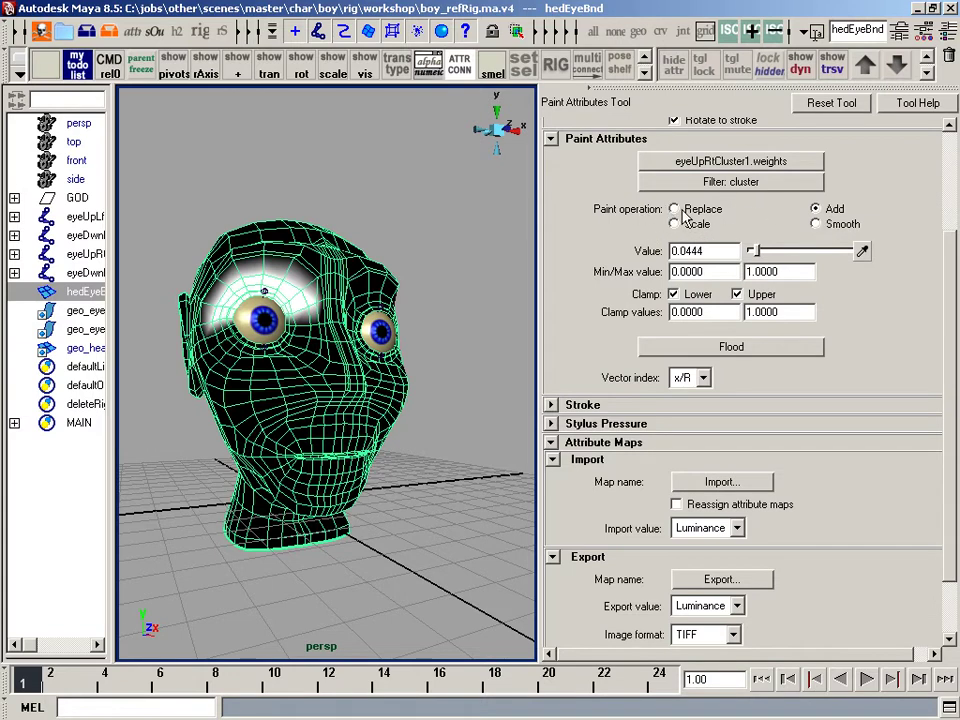
left_click(842, 224)
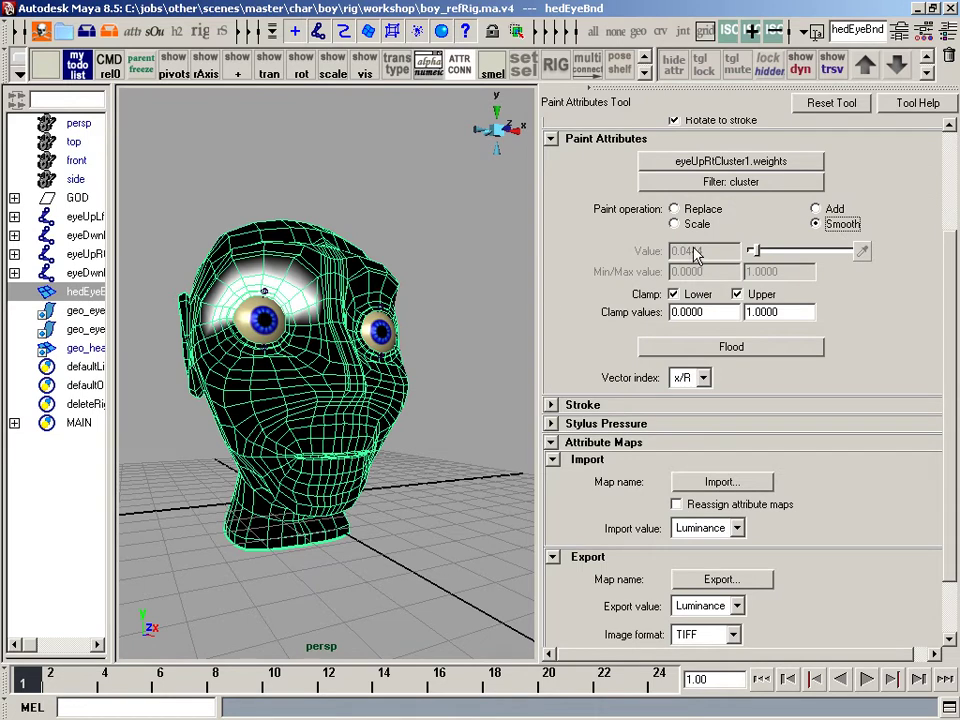
left_click(675, 209)
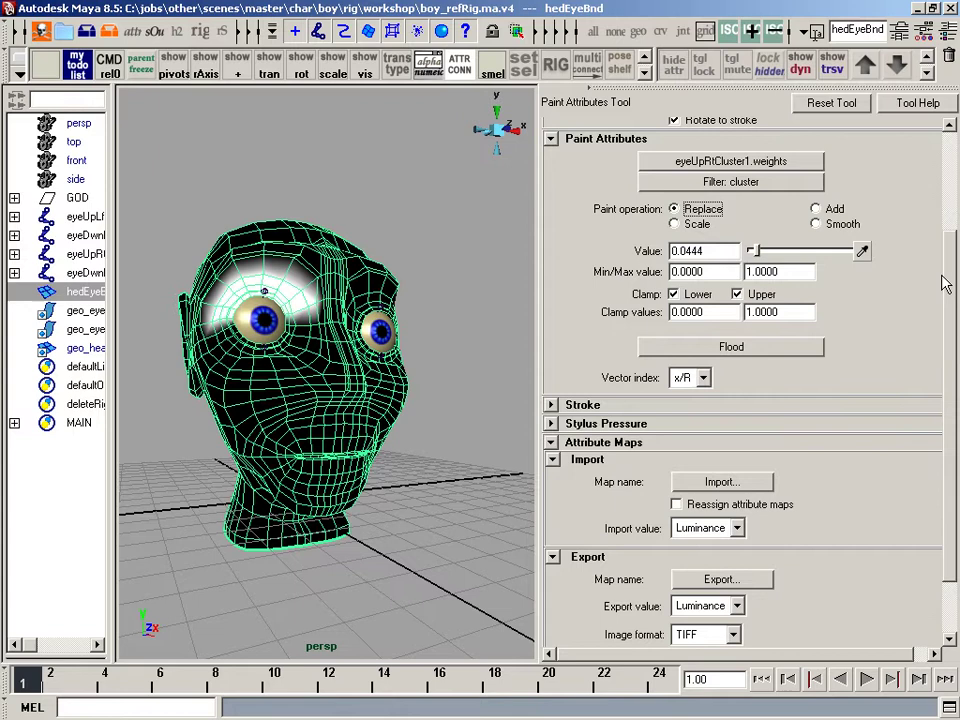
mouse_move(950, 277)
left_mouse_down()
mouse_move(944, 301)
mouse_move(948, 217)
mouse_move(940, 348)
left_mouse_up()
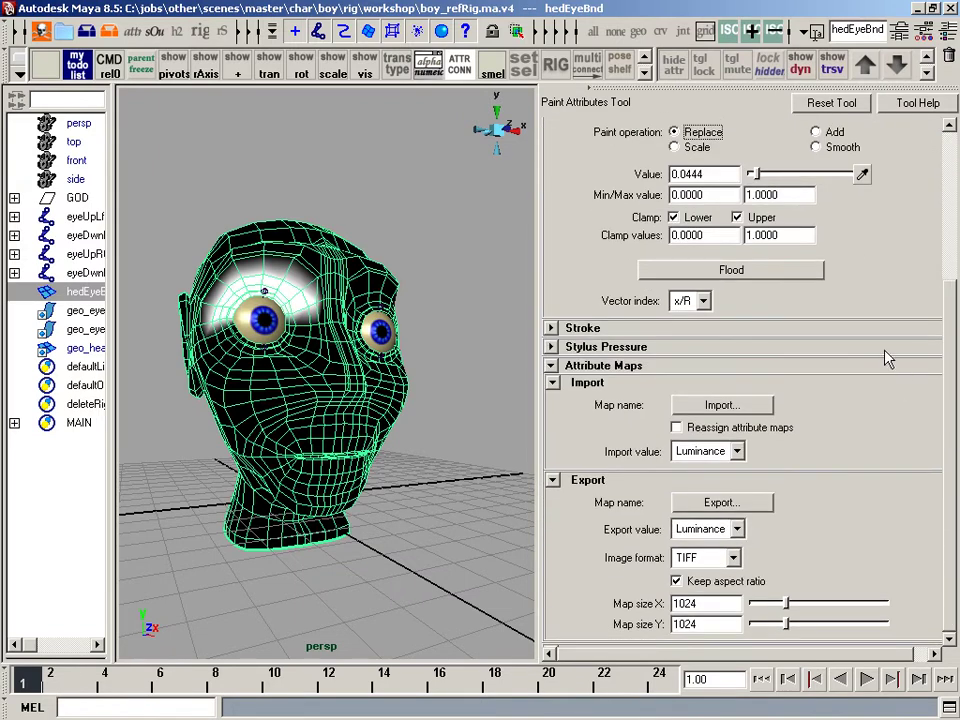
Import eyeUpRt.tif from the wtMaps folder as the weight map for eyeUpRtCluster1
left_click(720, 404)
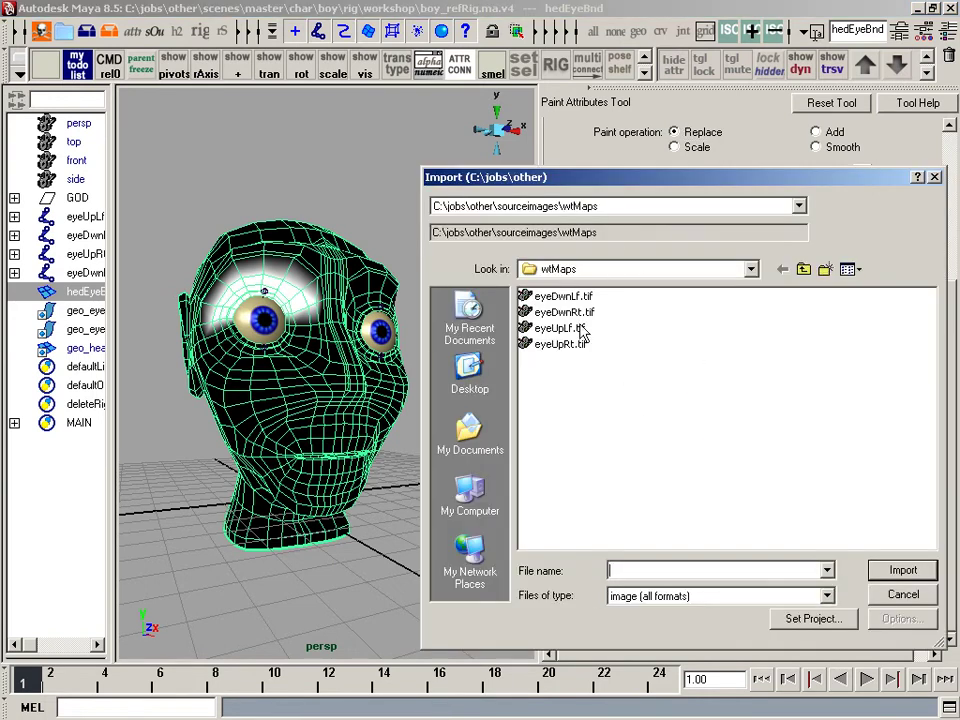
left_click(562, 345)
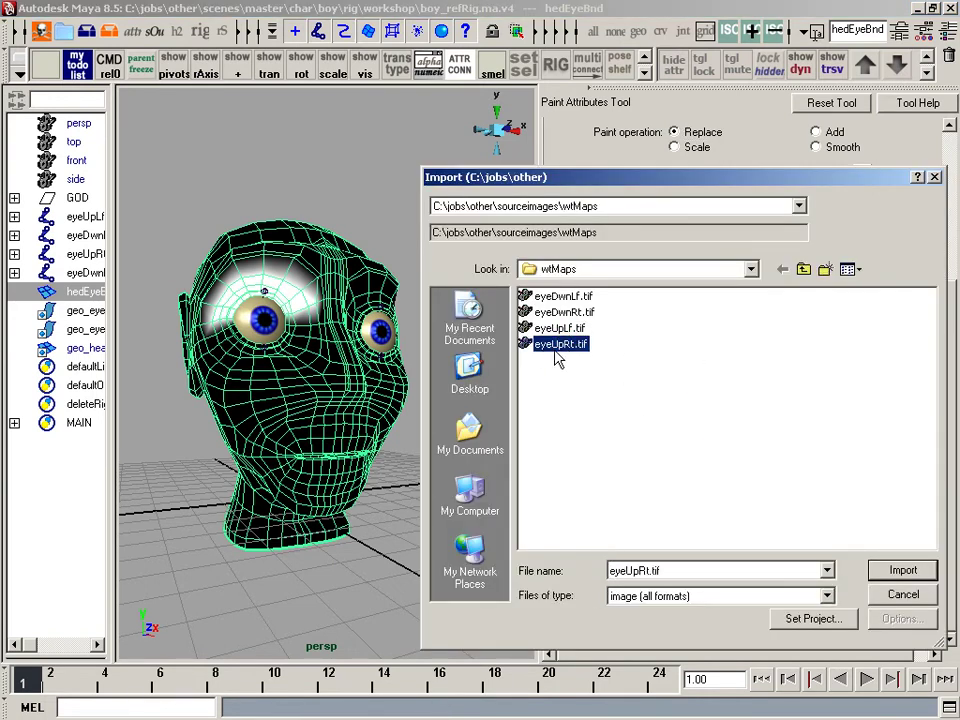
left_click(903, 570)
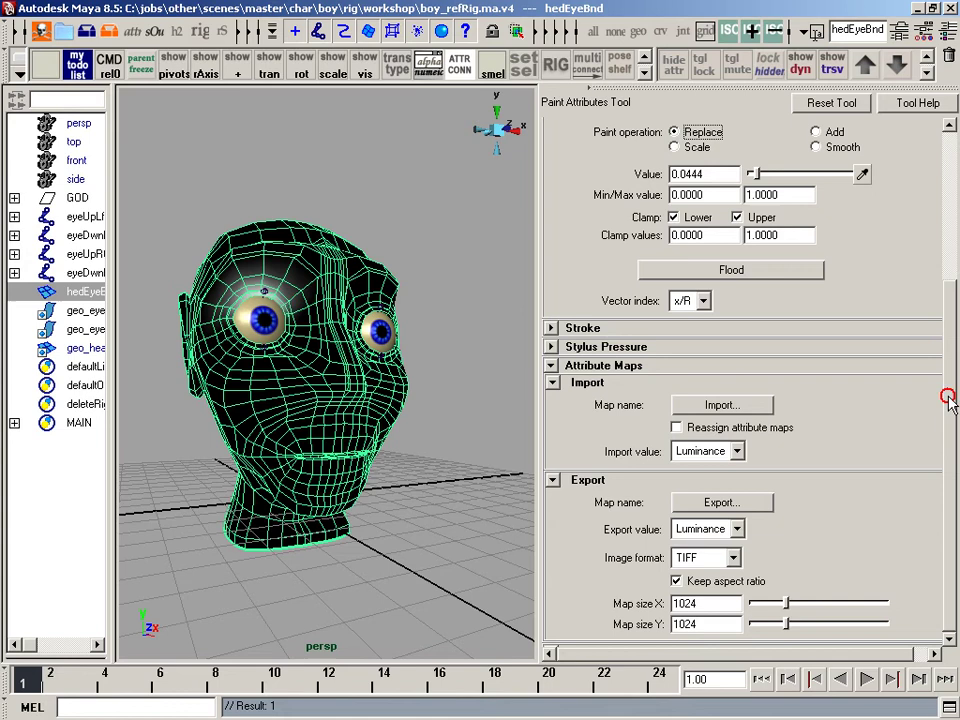
Import eyeDwnRt.tif from the wtMaps folder as the weight map for eyeDwnRtCluster1, and leave the paint tool with nothing selected
left_click_drag(948, 398, 935, 288)
left_click(780, 273)
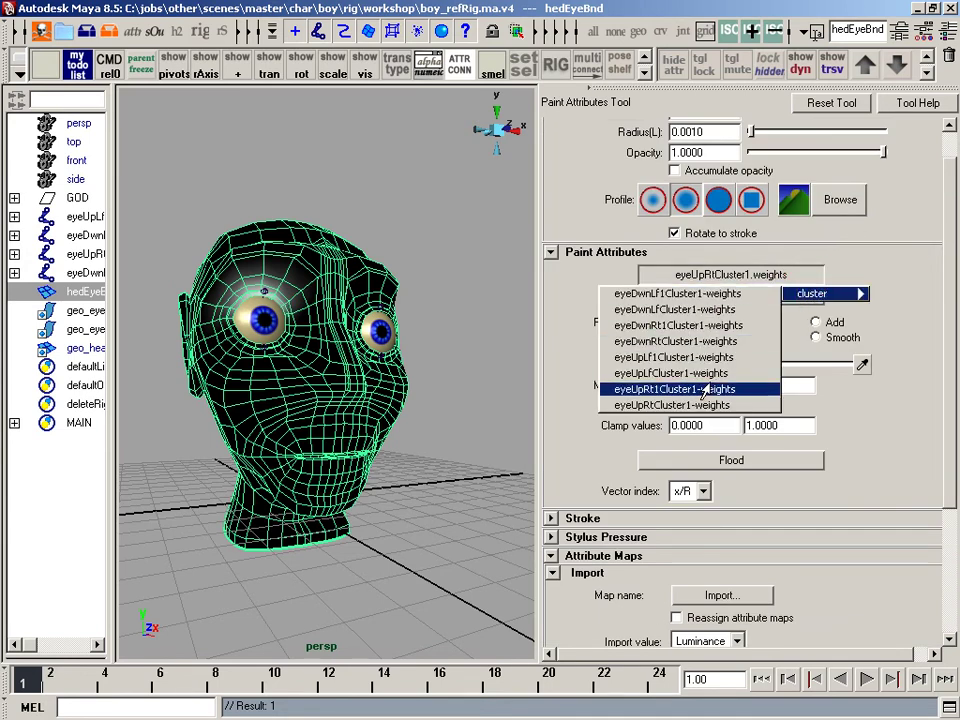
left_click(692, 341)
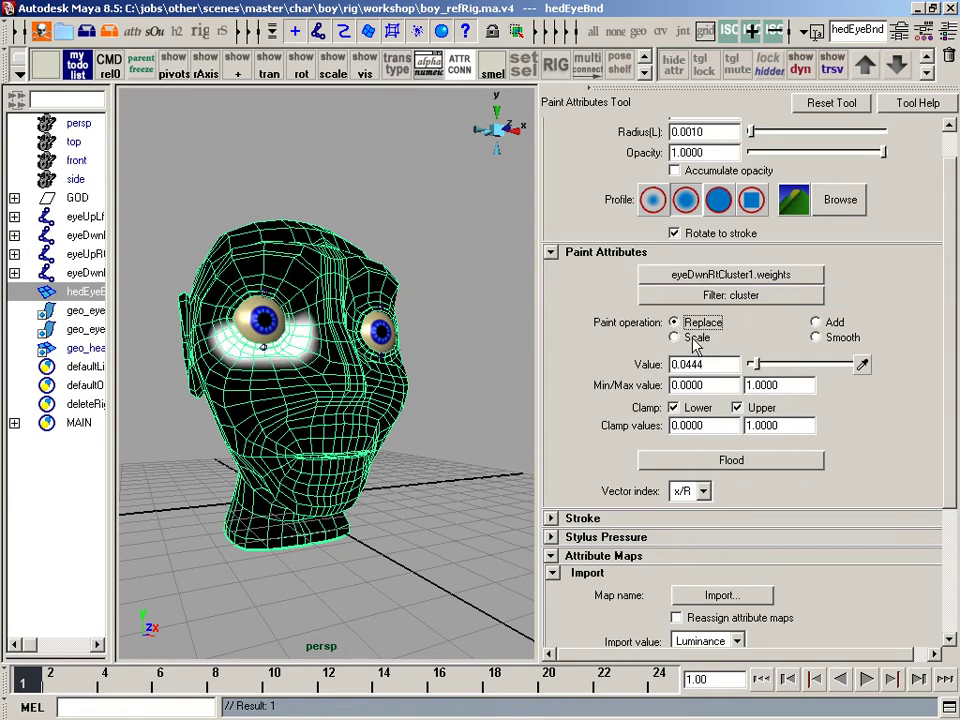
left_click(760, 596)
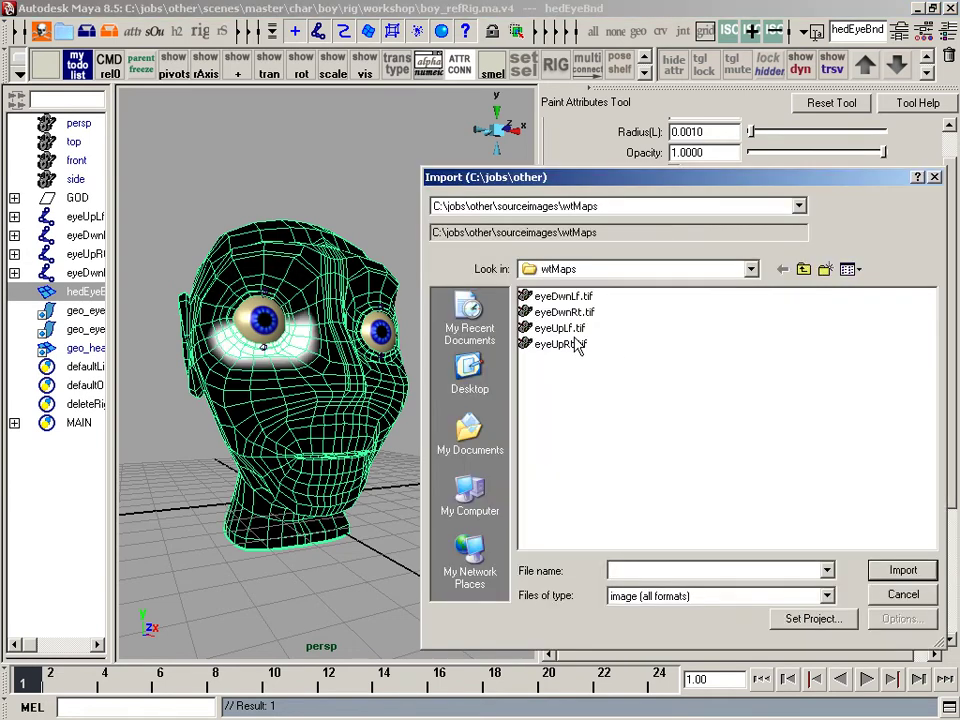
left_click(577, 315)
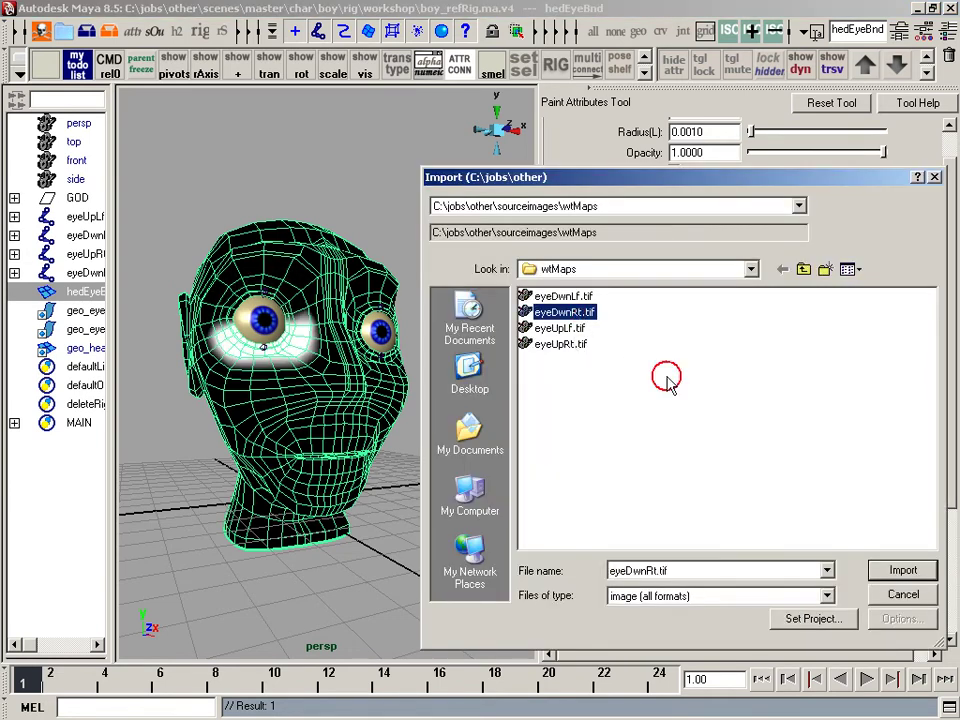
left_click(900, 568)
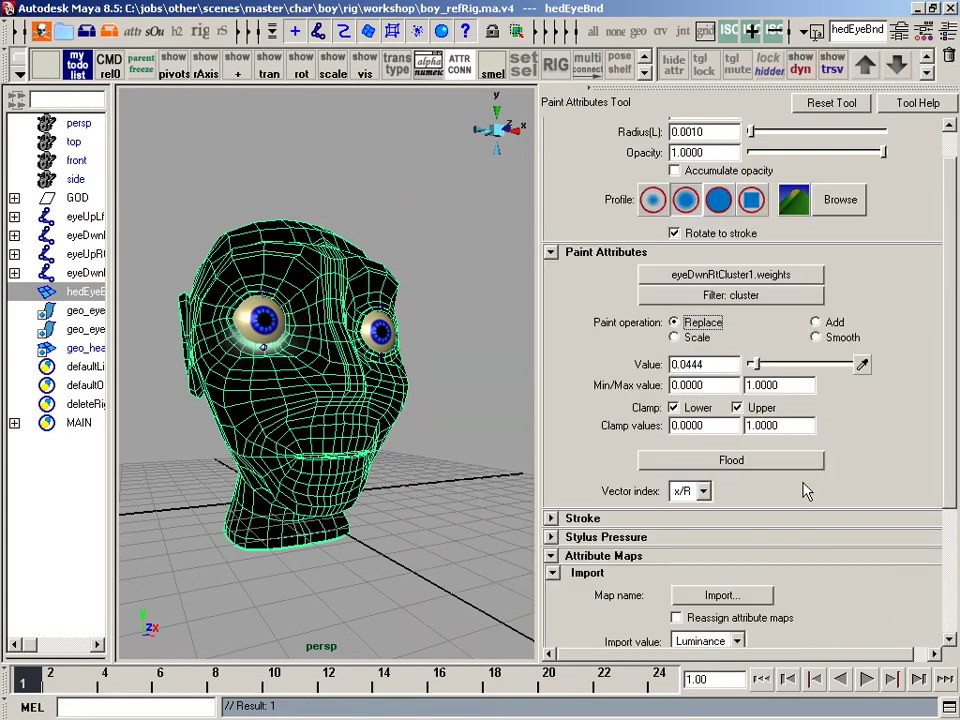
key("space")
key("q")
left_click(666, 302)
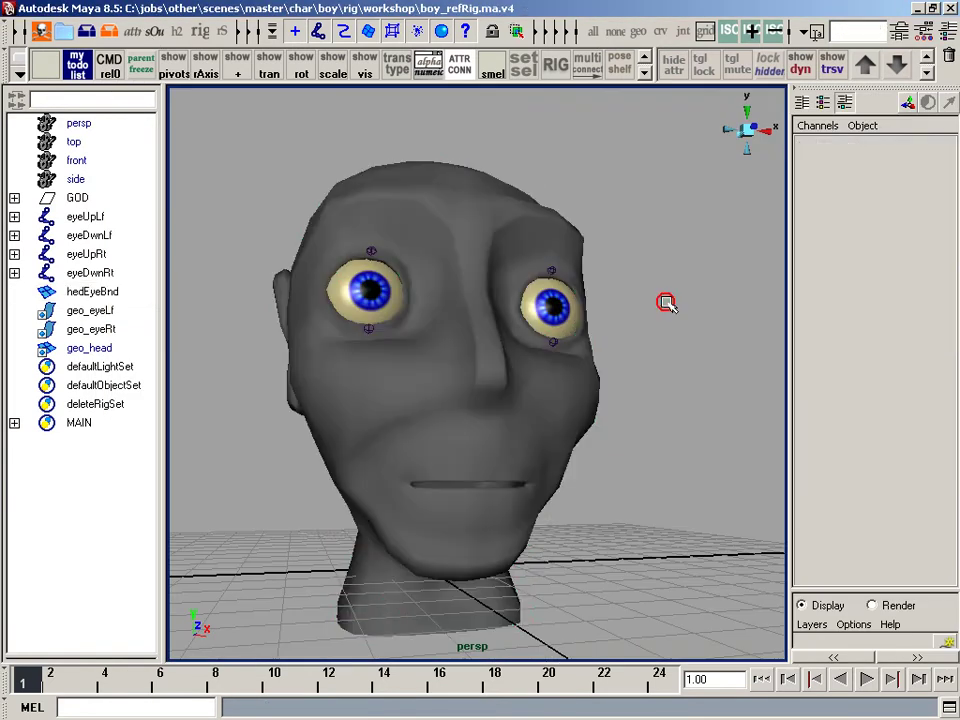
Select the right eyelid joints eyeDwnRt and eyeUpRt and key their translation and rotation at frame 1
mouse_move(666, 302)
left_mouse_down("alt")
mouse_move(641, 358)
mouse_move(387, 362)
mouse_move(553, 381)
mouse_move(485, 365)
left_mouse_up("alt")
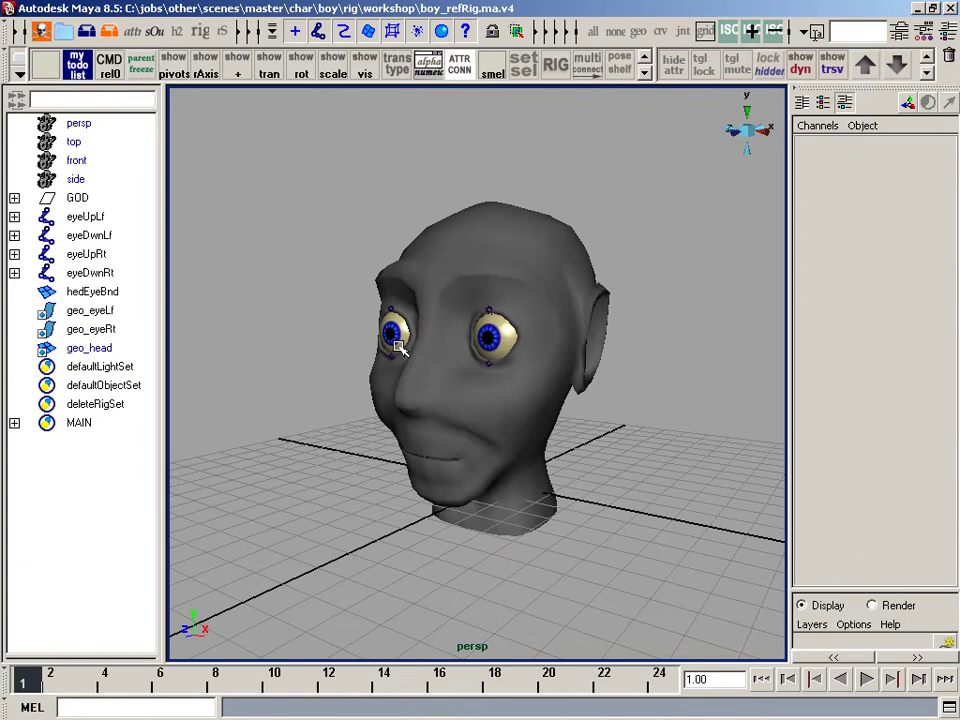
left_click(394, 350)
left_click_drag(426, 420, 600, 425, "alt")
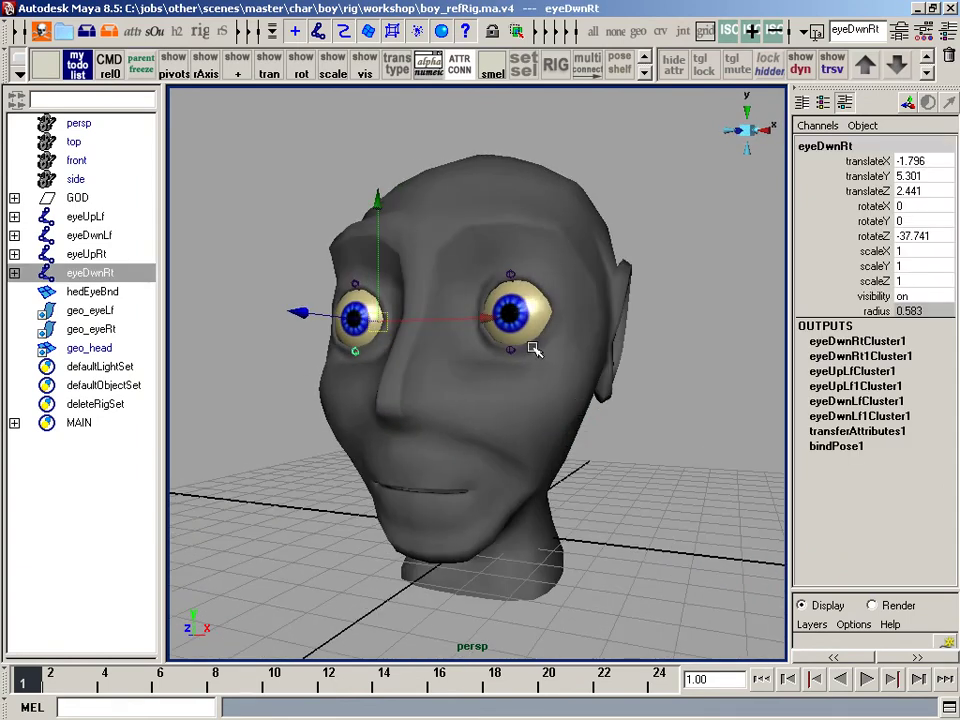
left_click(517, 335)
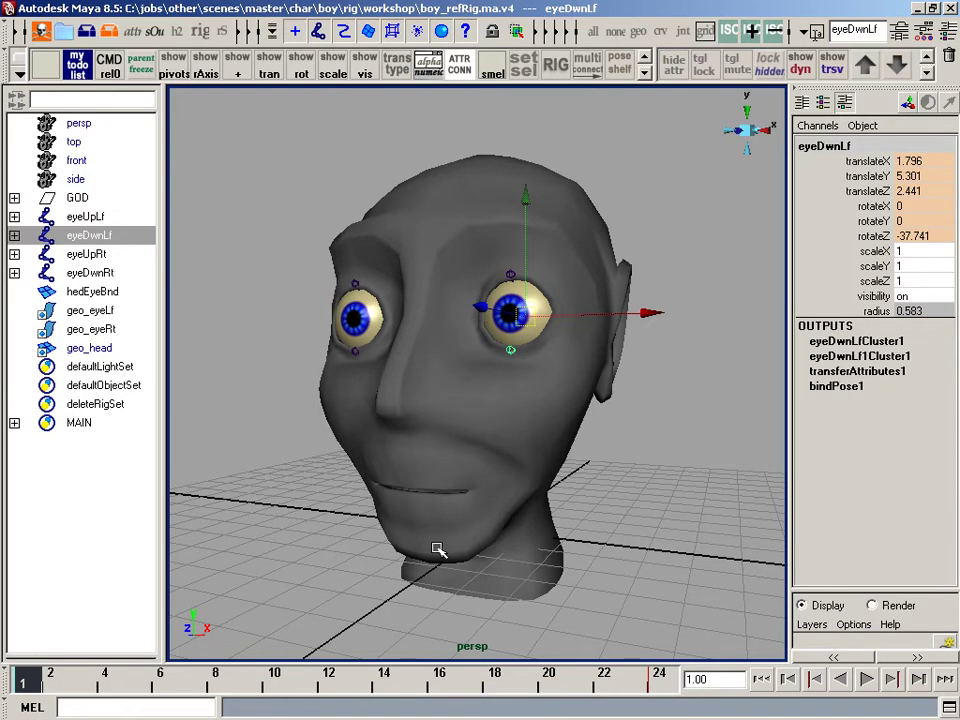
left_click(356, 350)
left_click(356, 285, "shift")
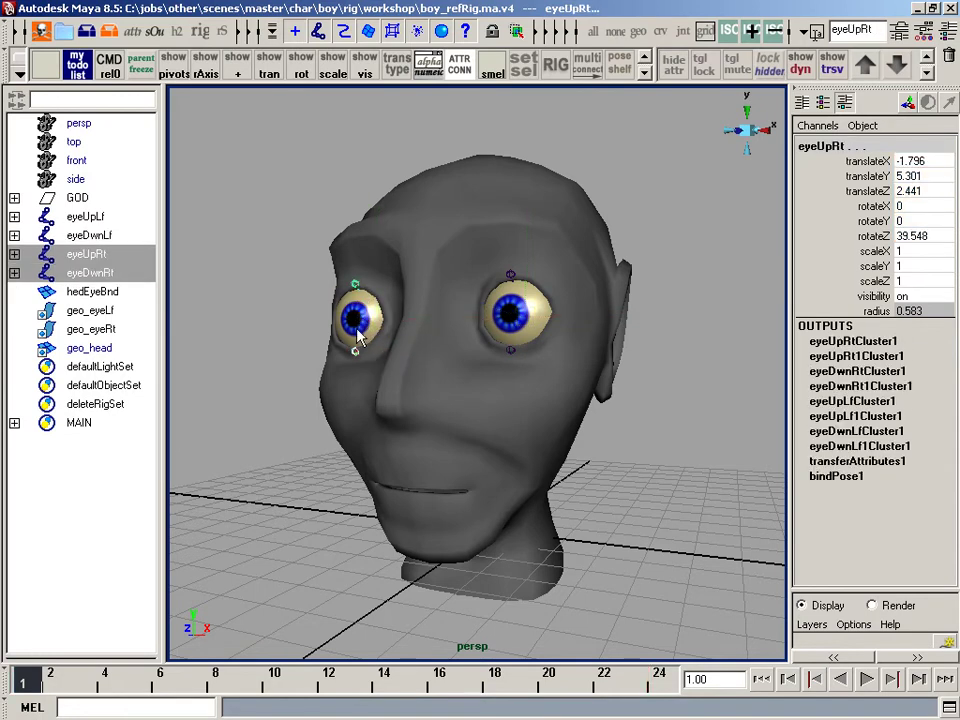
key("shift+w")
key("shift+e")
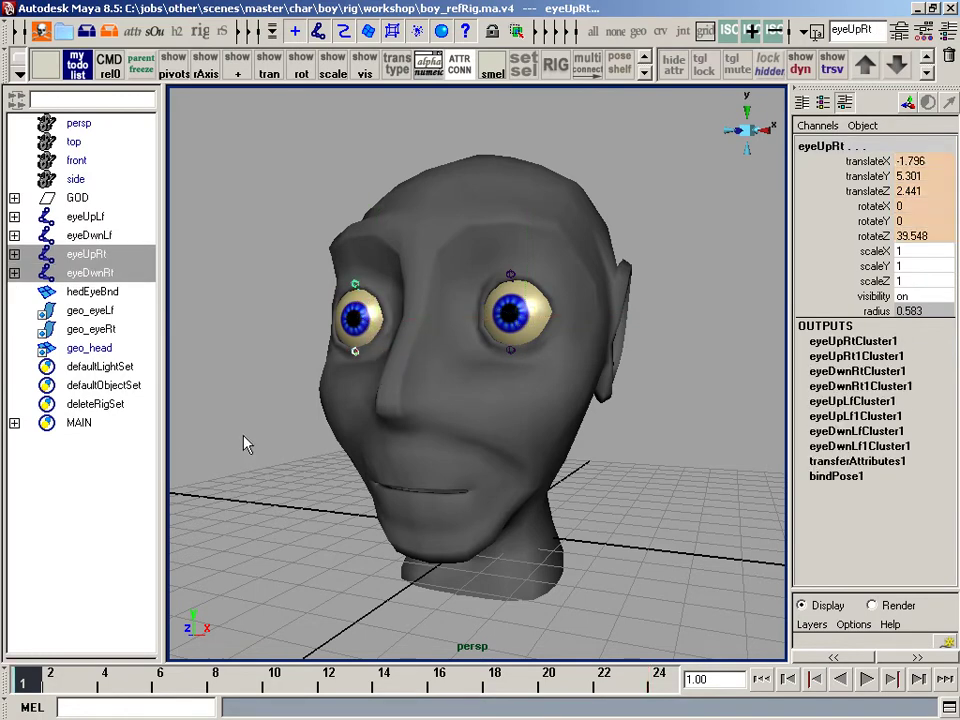
Inspect the left eyelids at frame 24 and copy the rotateZ value of eyeDwnLf at that frame
left_click_drag(50, 677, 945, 672)
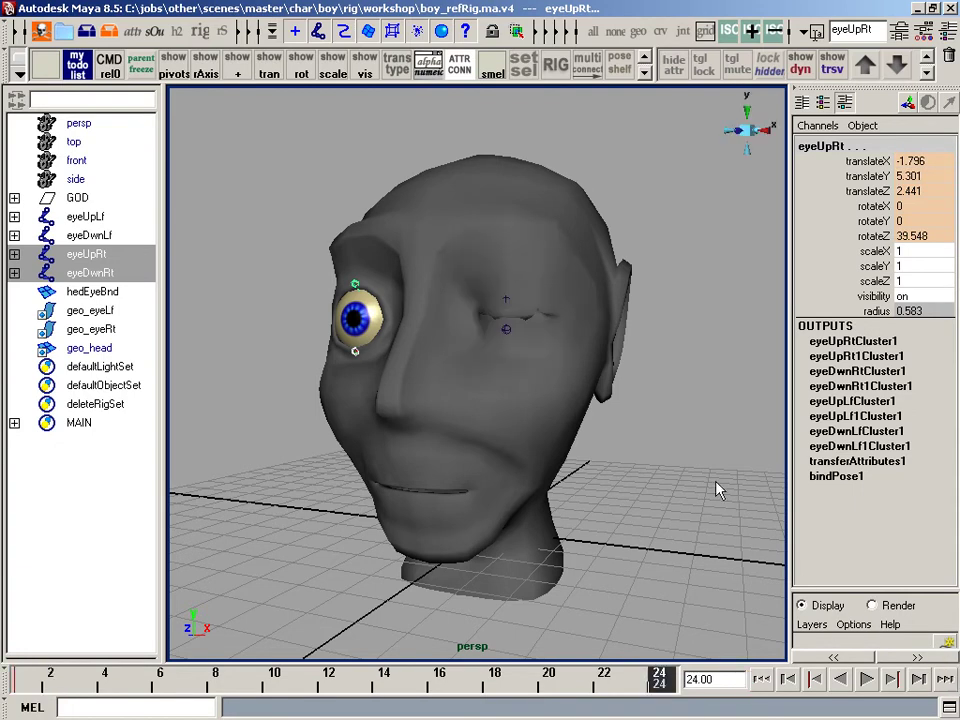
left_click(675, 497)
left_click_drag(675, 497, 632, 527, "alt")
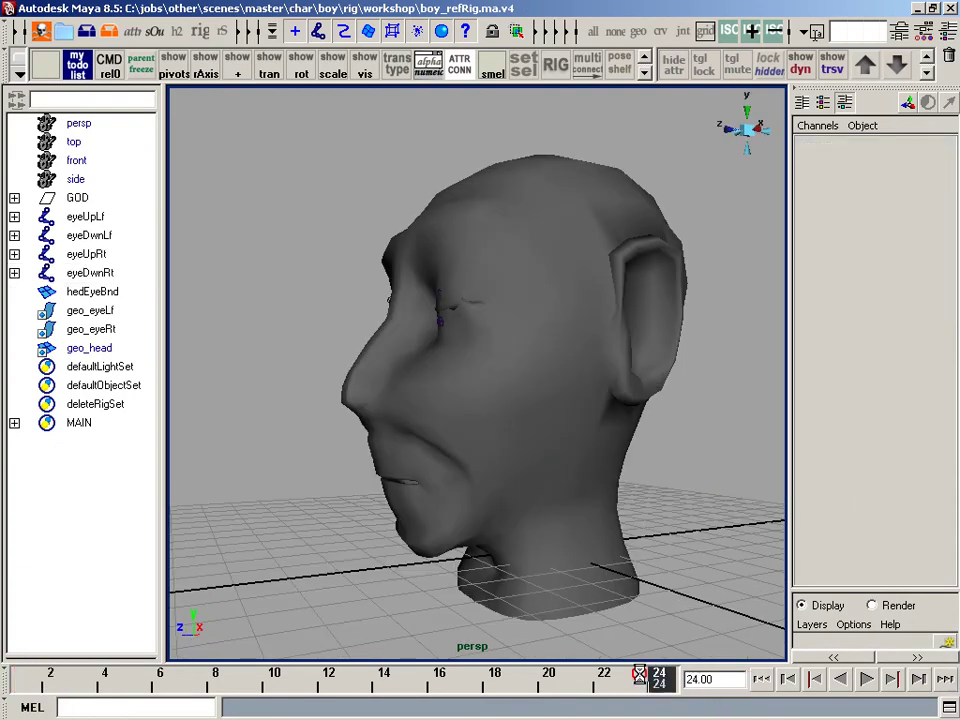
key("alt+shift+v")
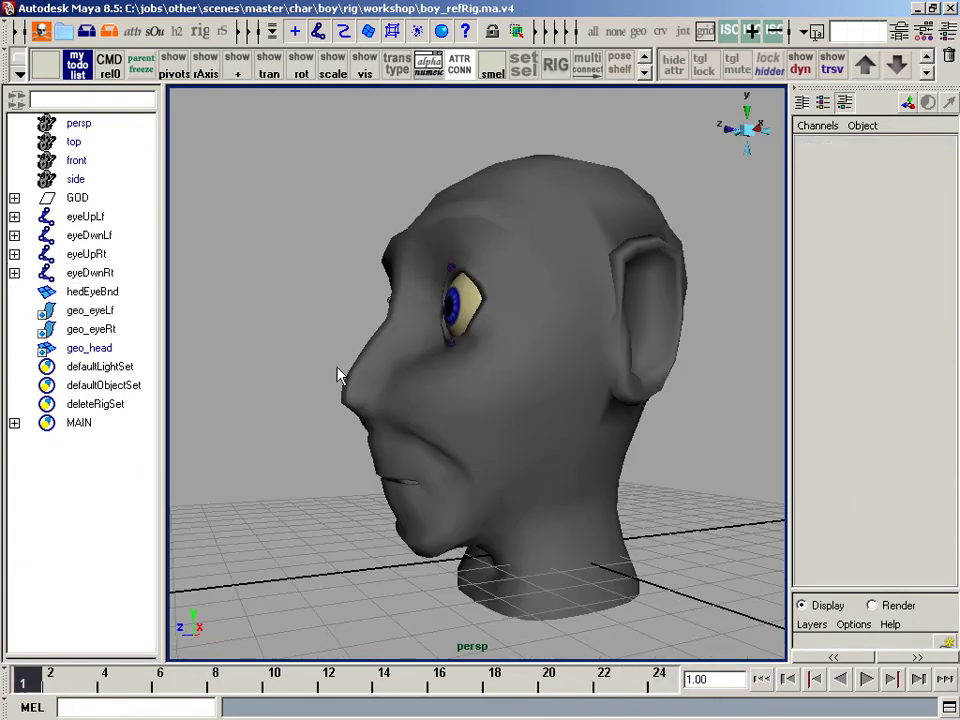
left_click(452, 342)
left_click(776, 680)
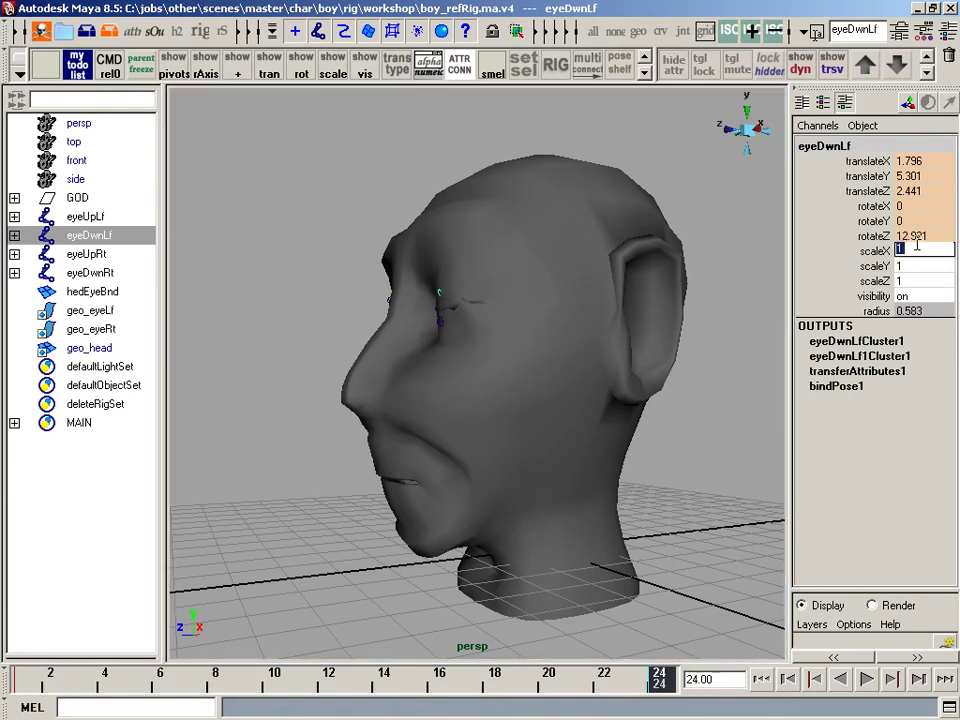
double_click(918, 234)
key("ctrl+c")
left_click_drag(463, 273, 369, 349, "alt")
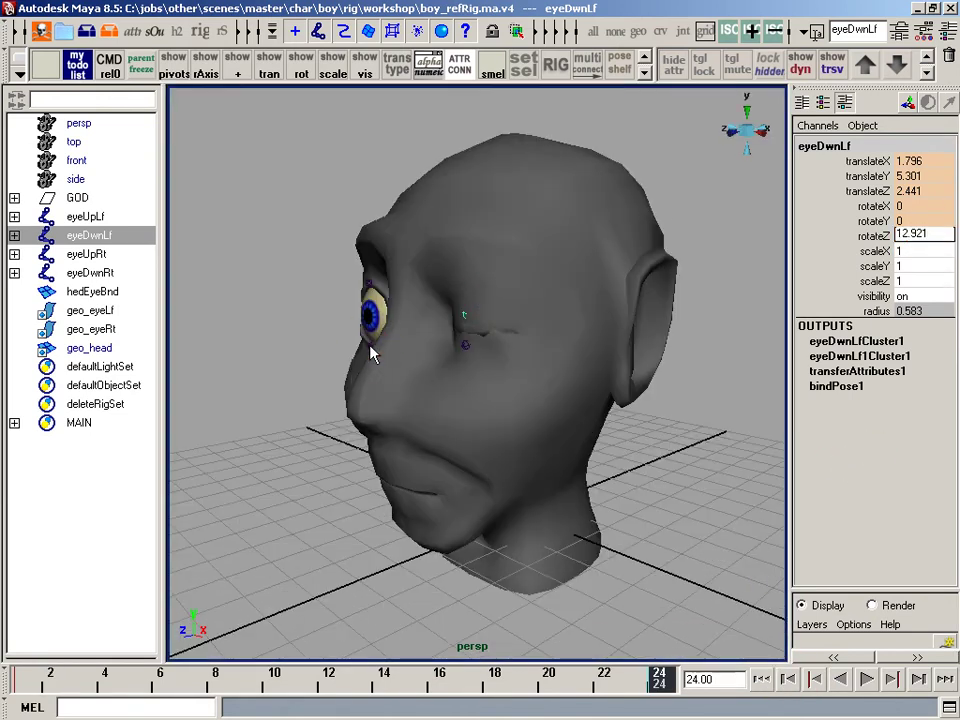
Set rotateZ of eyeDwnRt to 12.921 at frame 24 and play back the animation
left_click(380, 364)
double_click(918, 235)
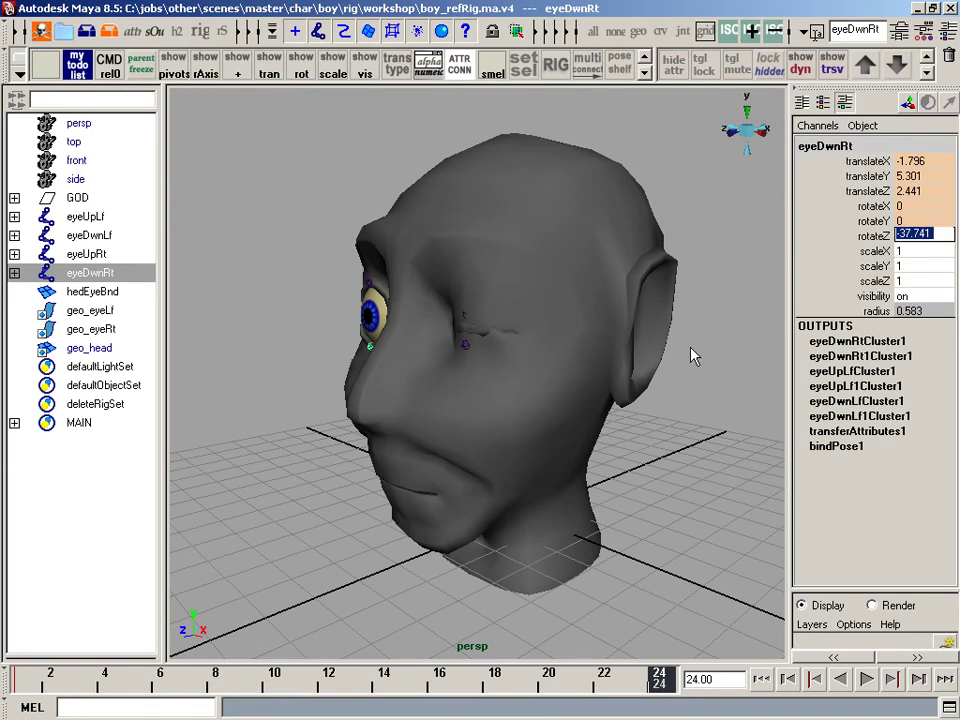
key("ctrl+v")
key("Return")
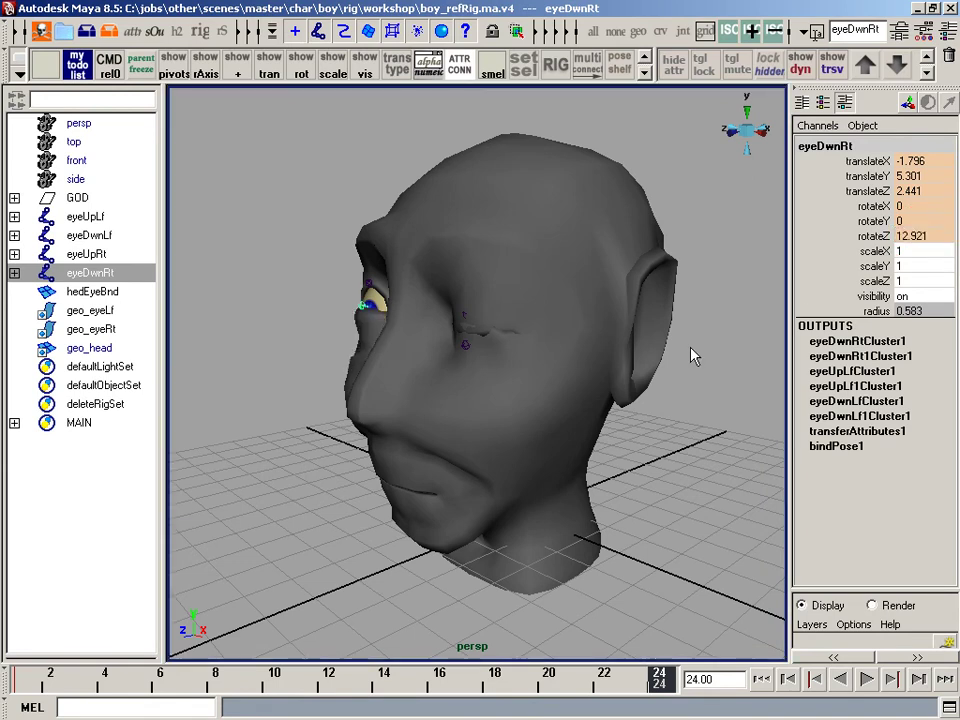
left_click_drag(538, 369, 722, 320, "alt")
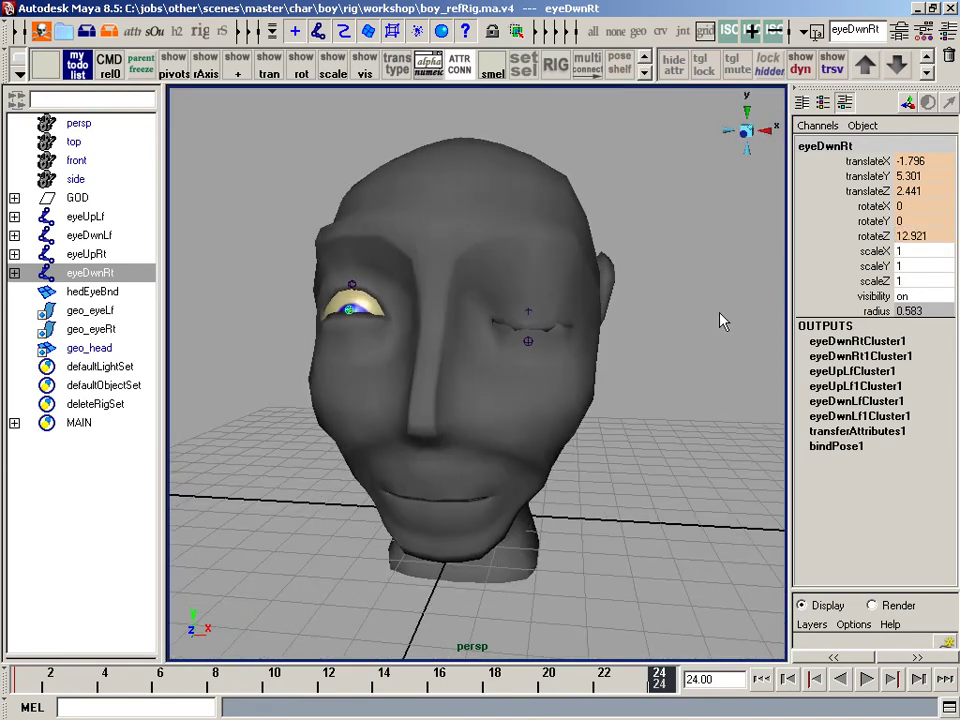
key("alt+v")
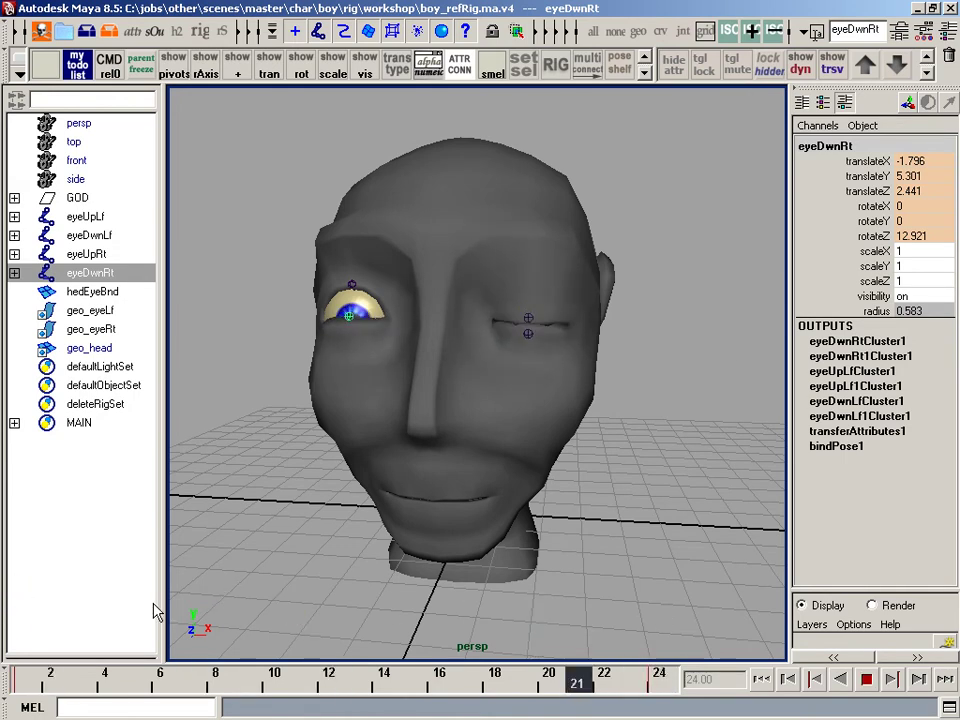
key("alt+v")
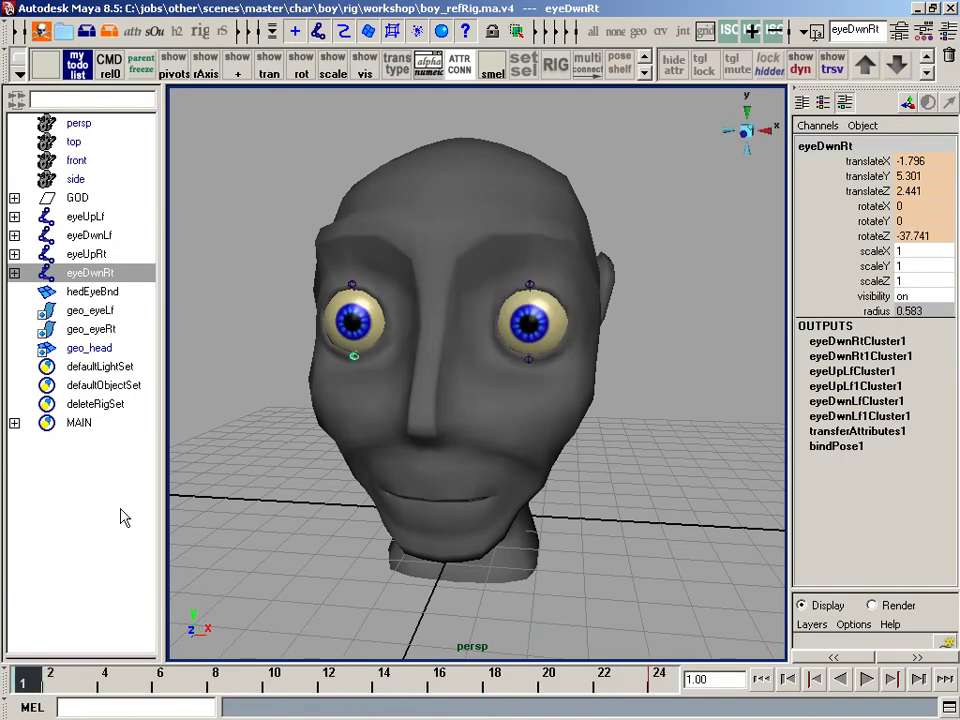
Copy the rotateZ value of eyeUpLf at frame 24 to eyeUpRt, setting it to -15.664
left_click(560, 338)
left_click(500, 324)
left_click(530, 286)
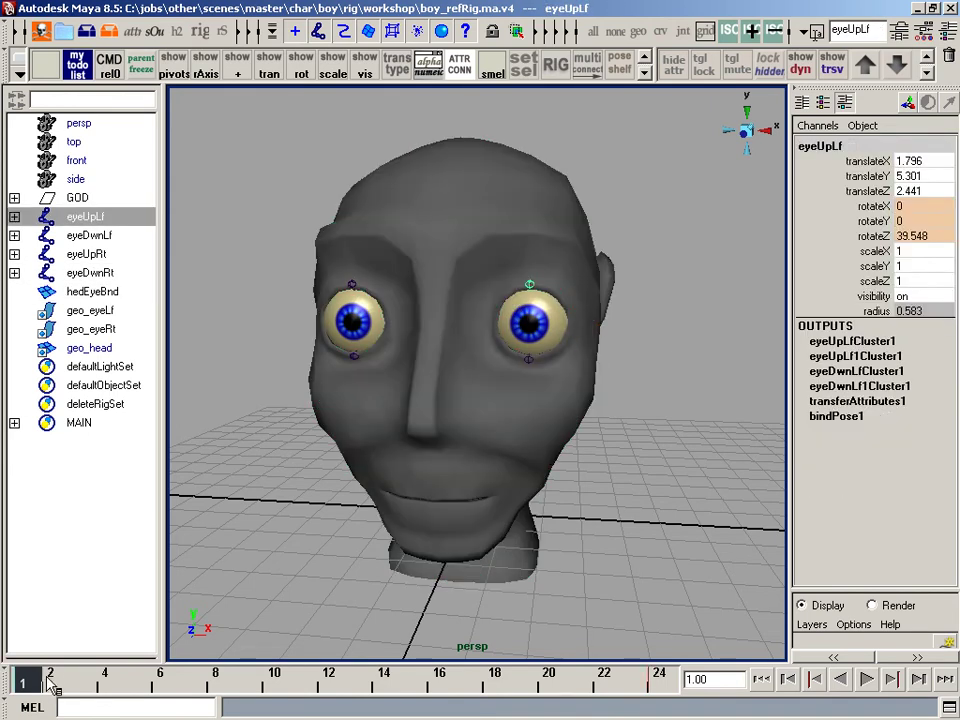
left_click(918, 679)
left_click(910, 236)
key("ctrl+c")
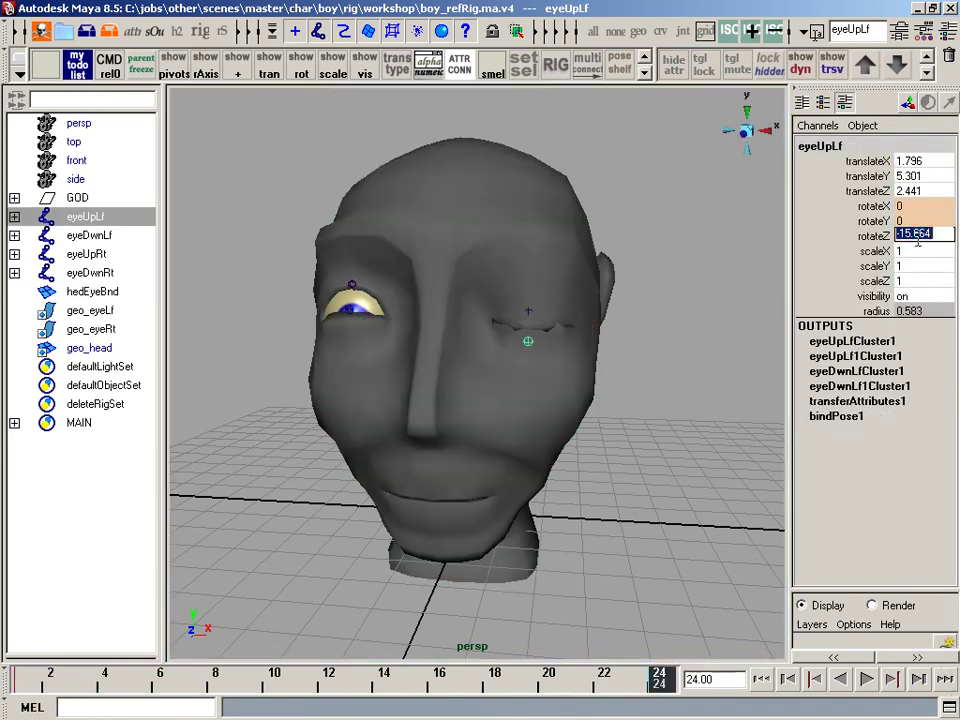
left_click(368, 311)
left_click(351, 285)
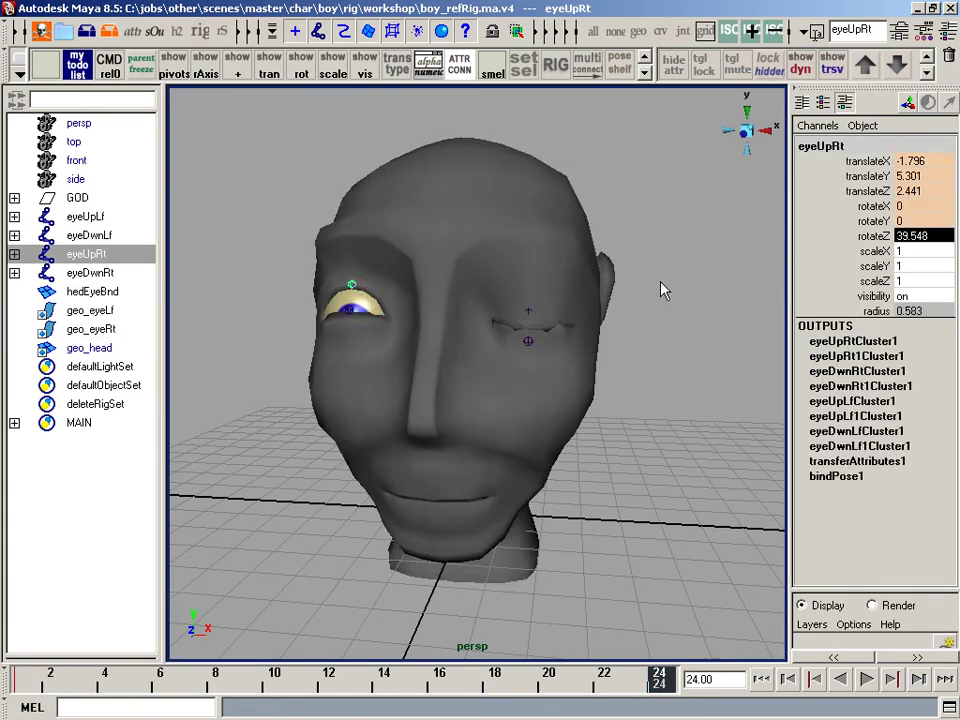
left_click(926, 235)
key("ctrl+v")
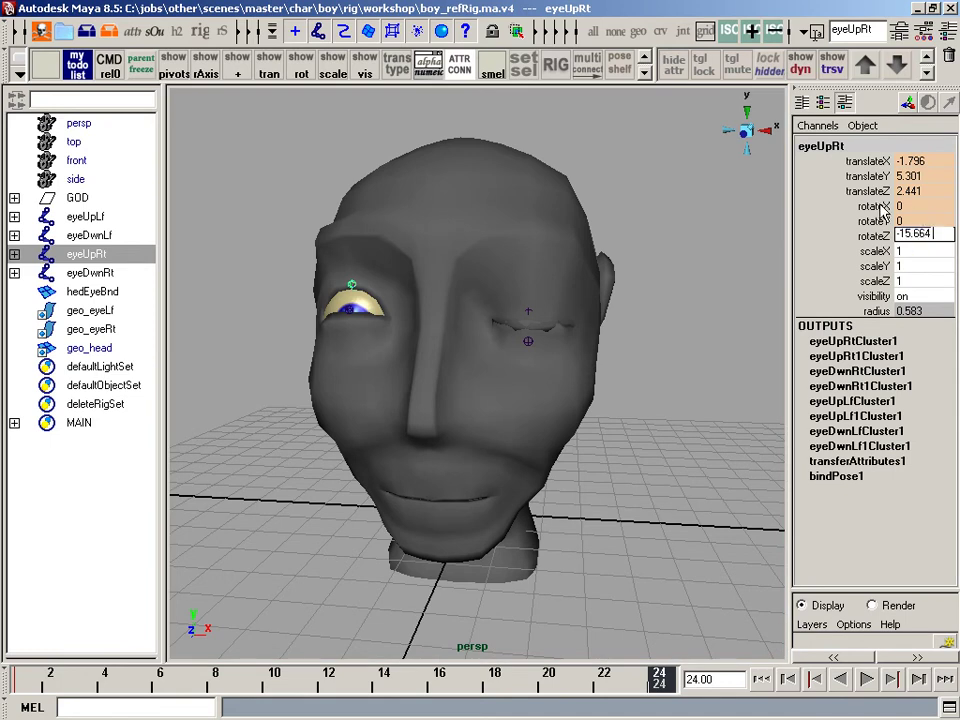
key("Return")
Play back and scrub the blink animation, examining both pairs of eyelids from the front and the side
left_click_drag(650, 390, 620, 385, "alt")
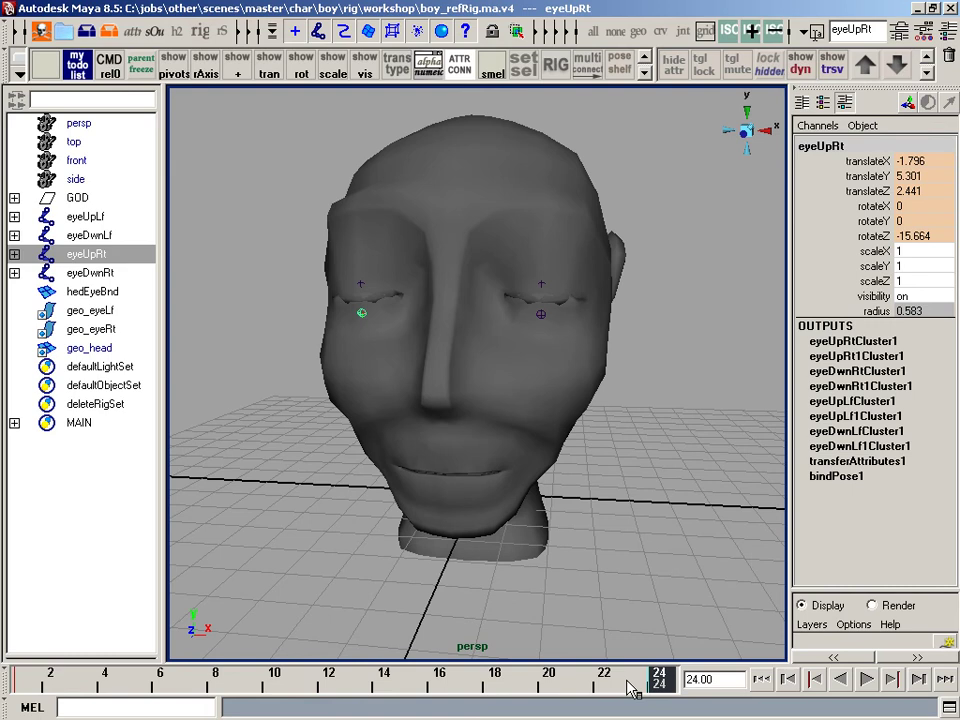
key("alt+v")
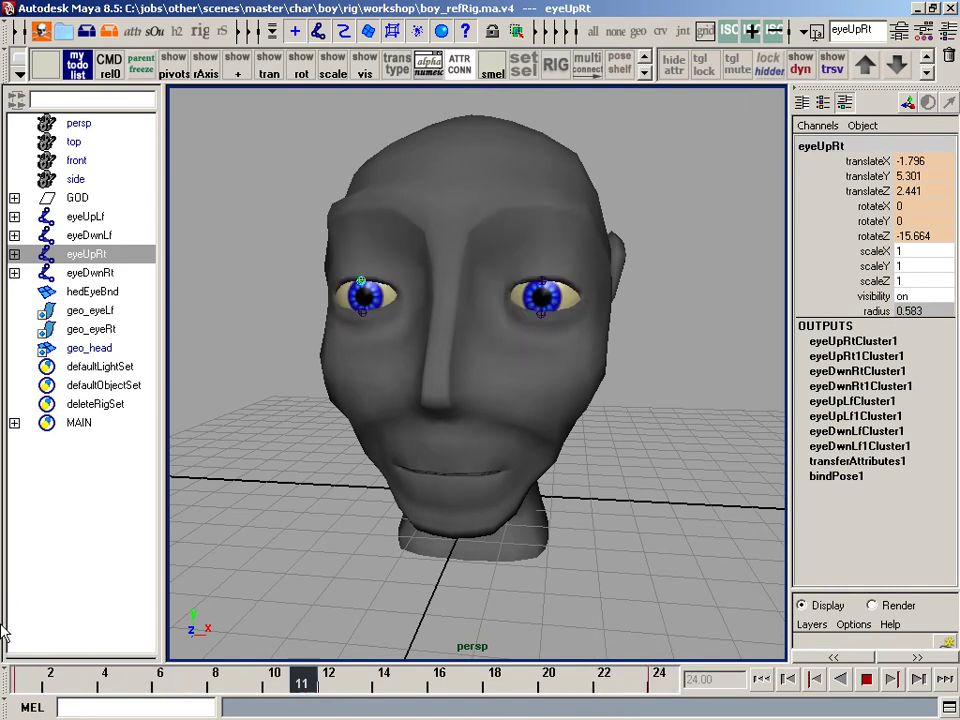
key("alt+shift+v")
left_click_drag(540, 520, 346, 535, "alt")
right_click_drag(346, 535, 374, 538, "alt")
left_click_drag(41, 688, 2, 623)
left_click_drag(175, 600, 259, 543, "alt")
key("alt+v")
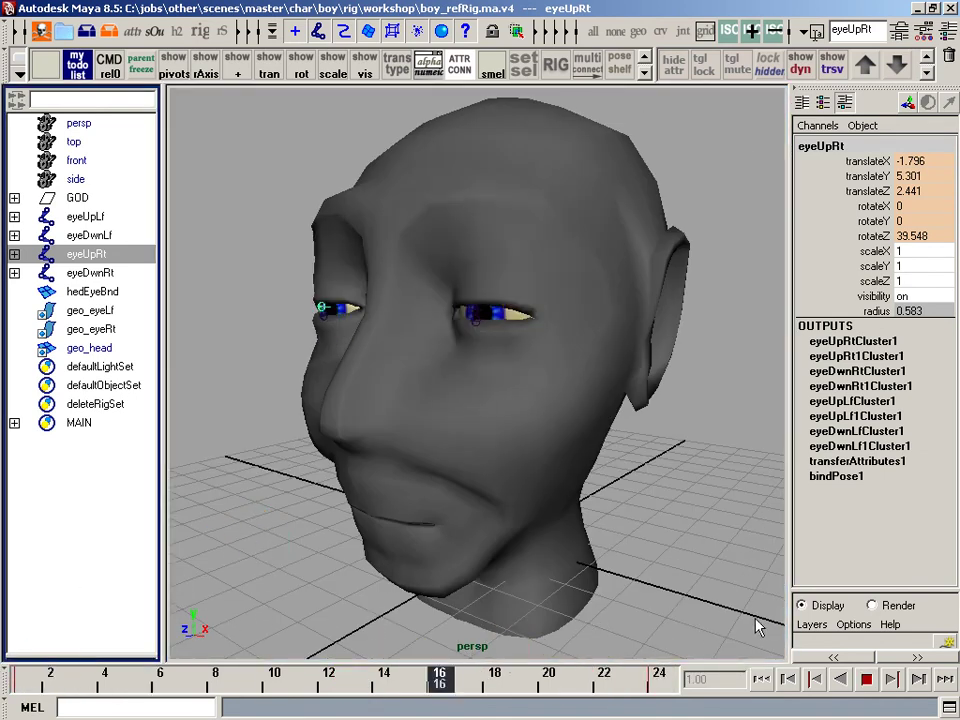
Examine the nearly closed eyelids in close-up at frame 19 from several angles
right_click_drag(439, 210, 531, 480, "alt")
left_click_drag(660, 680, 521, 680)
left_click_drag(676, 478, 546, 456, "alt")
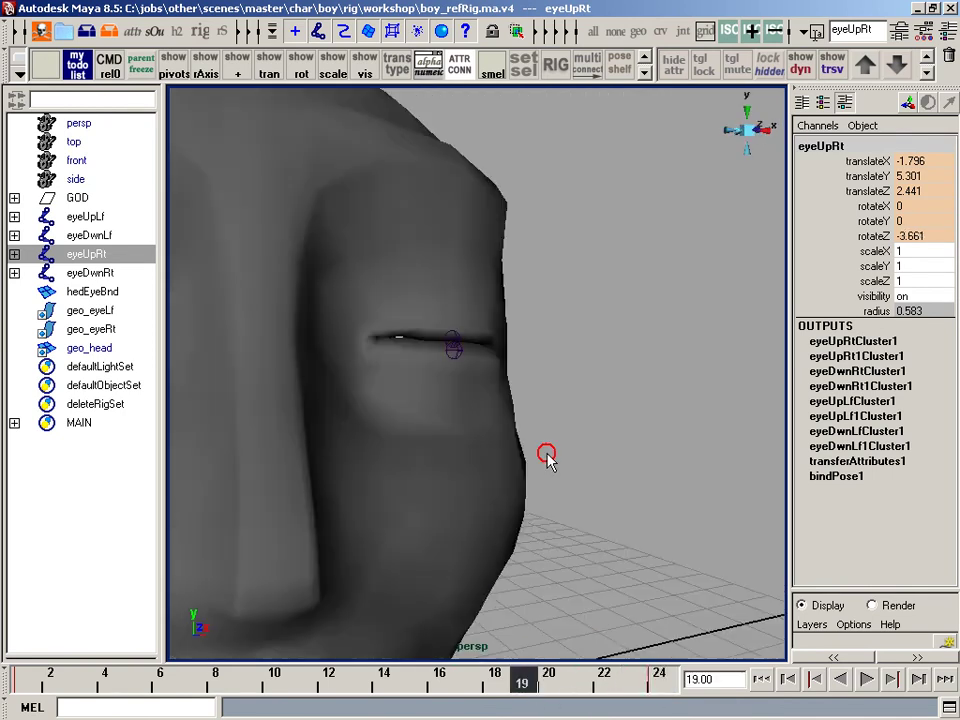
right_click_drag(546, 456, 489, 435, "alt")
mouse_move(489, 435)
left_mouse_down("alt")
mouse_move(655, 440)
mouse_move(450, 425)
left_mouse_up("alt")
key("alt+5")
key("alt+5")
Try rotating the left eyelid joints eyeUpLf and eyeDwnLf together about their Z axis at frame 19, and undo it
left_click_drag(435, 295, 380, 350)
mouse_move(395, 365)
left_mouse_down("alt")
mouse_move(542, 406)
mouse_move(467, 407)
left_mouse_up("alt")
key("alt+x")
key("e")
key("alt+x")
right_click_drag(467, 407, 490, 275, "alt")
mouse_move(472, 259)
left_mouse_down()
mouse_move(466, 327)
mouse_move(478, 158)
mouse_move(473, 318)
mouse_move(480, 189)
left_mouse_up()
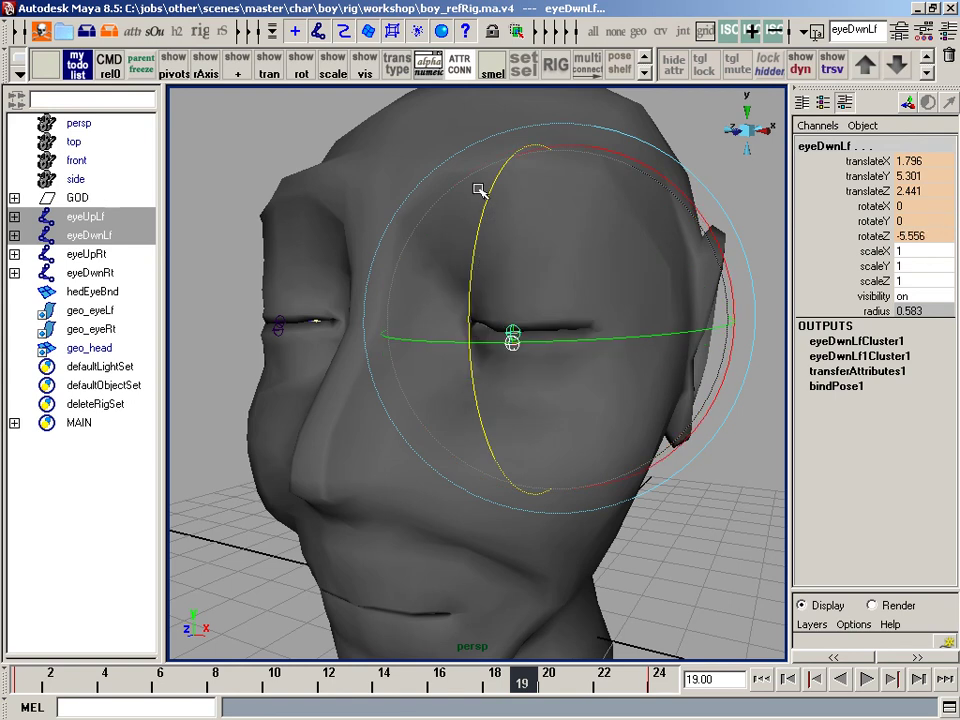
key("ctrl+z")
Try rotating the right eyelid joints eyeUpRt and eyeDwnRt together at frame 19, and undo it
left_click(300, 311)
left_click_drag(197, 253, 233, 200)
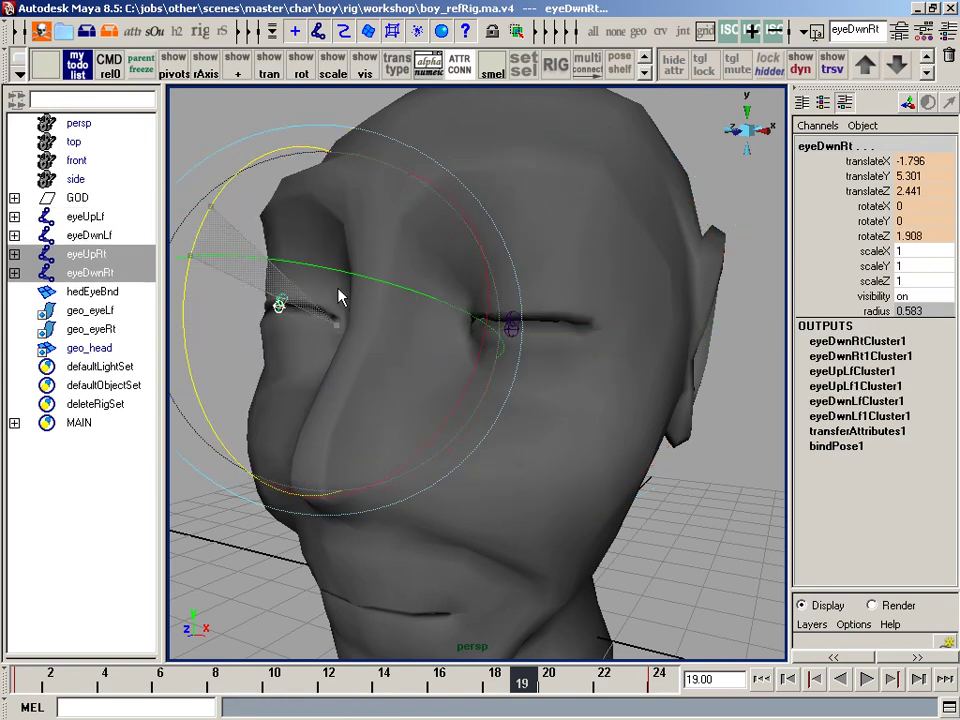
key("ctrl+z")
Go to frame 7 and try rotating only eyeUpRt and eyeDwnRt together over the open right eye, and undo it
left_click_drag(409, 474, 530, 463, "alt")
left_click_drag(437, 676, 187, 676)
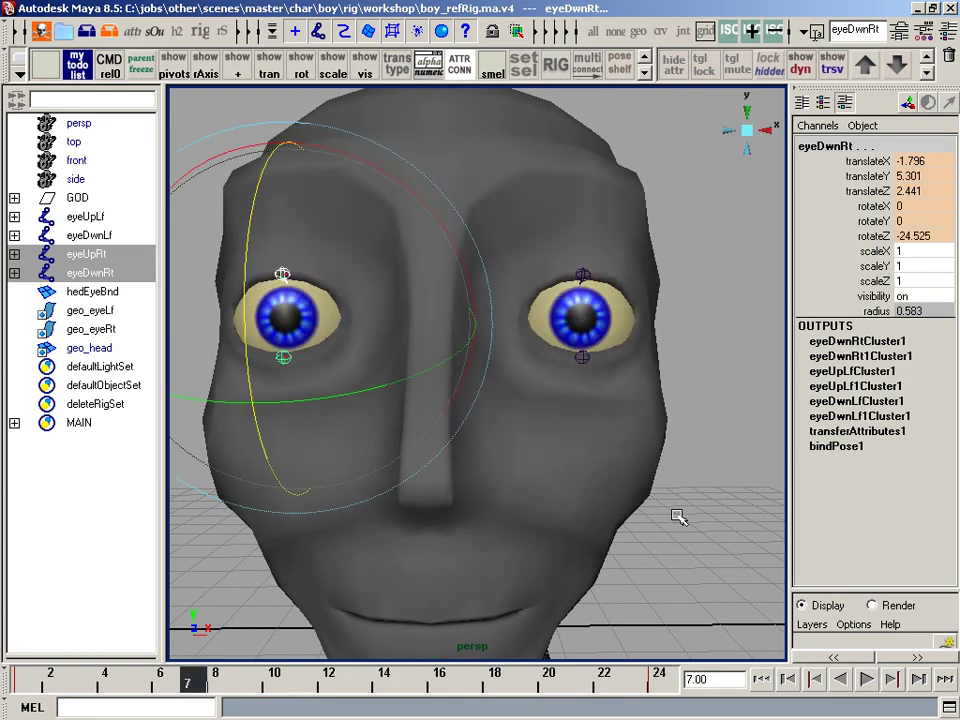
left_click(579, 538)
left_click_drag(579, 538, 349, 336, "alt")
left_click_drag(285, 243, 302, 403)
left_click(98, 257)
left_click(95, 272, "ctrl")
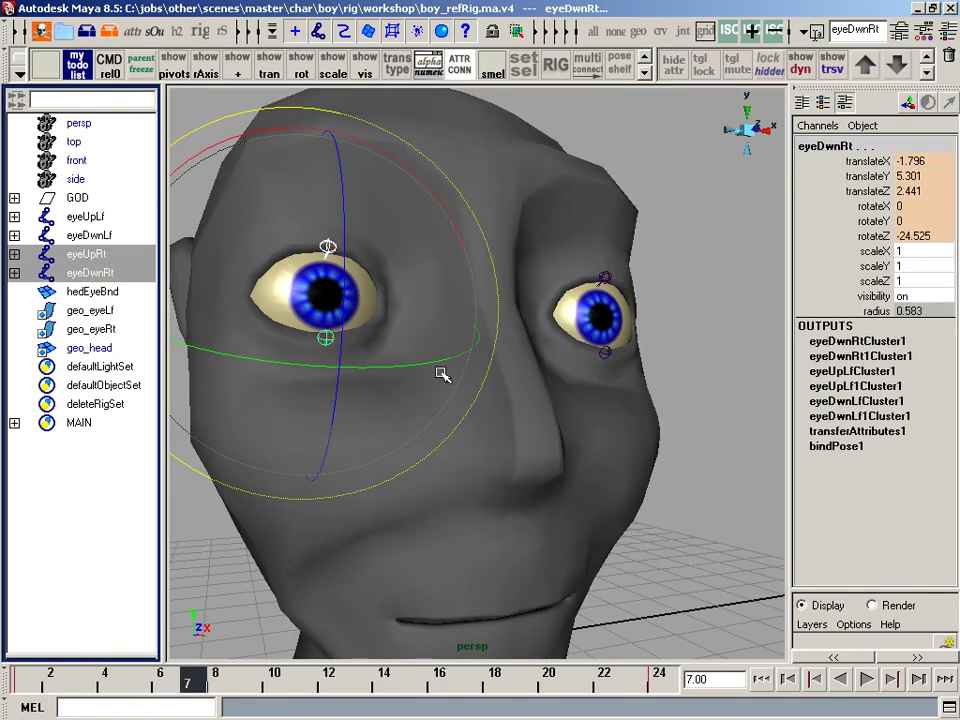
left_click_drag(345, 264, 334, 337)
key("ctrl+z")
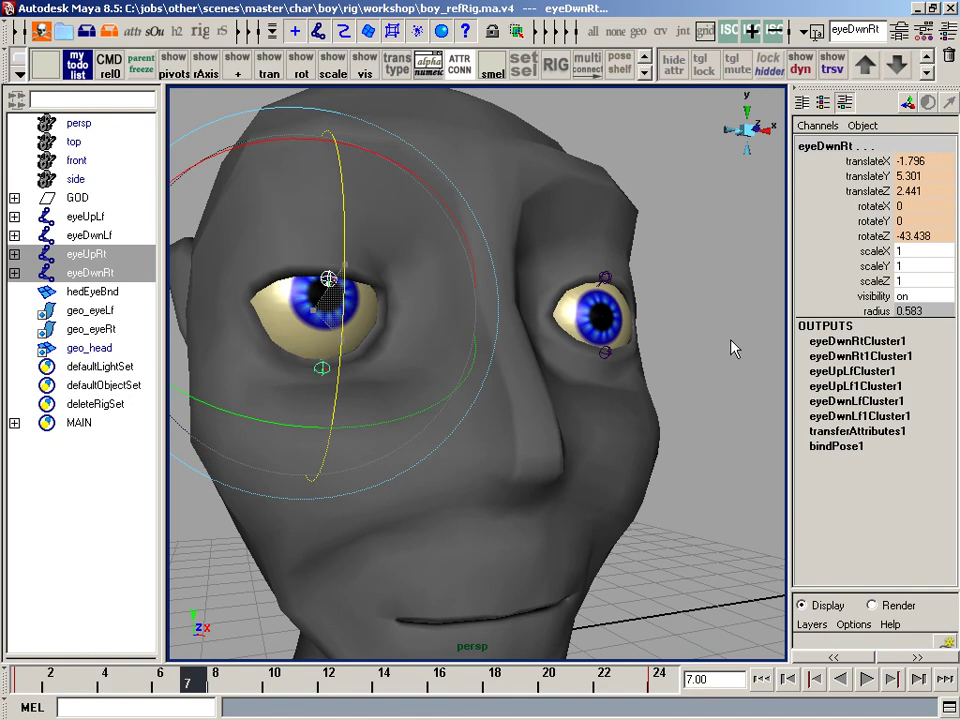
Restore the selection of geo_eyeRt with both right lid joints, test rotating them in Local and Global modes, and undo the rotations
key("ctrl+z")
key("ctrl+z")
key("ctrl+z")
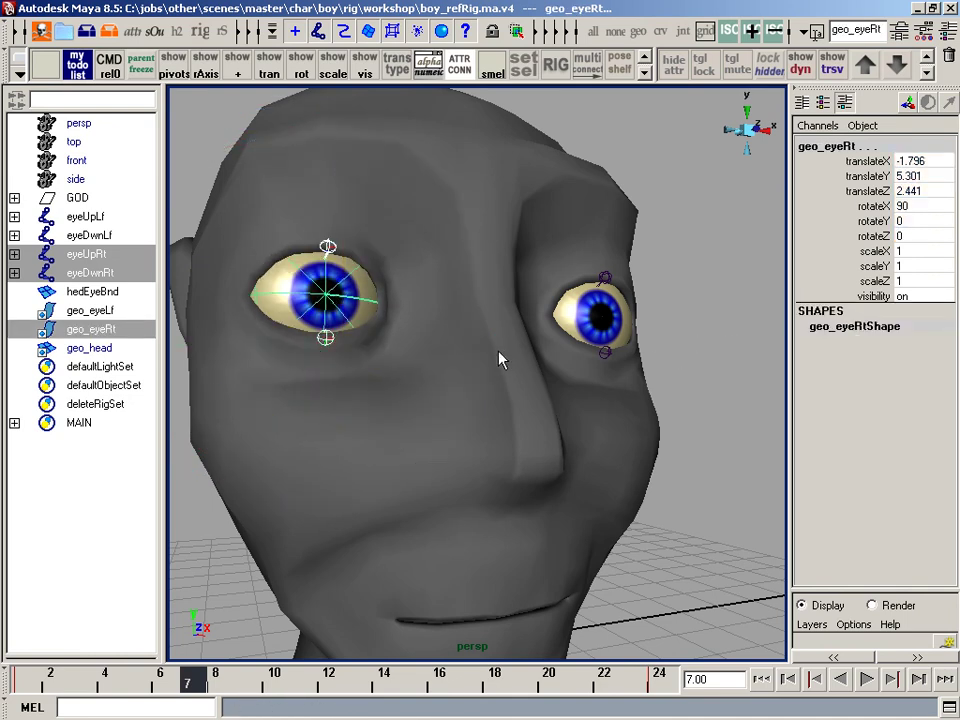
key("e")
mouse_move(347, 298)
left_mouse_down()
mouse_move(336, 279)
mouse_move(354, 279)
left_mouse_up()
key("ctrl+z")
left_click(493, 279)
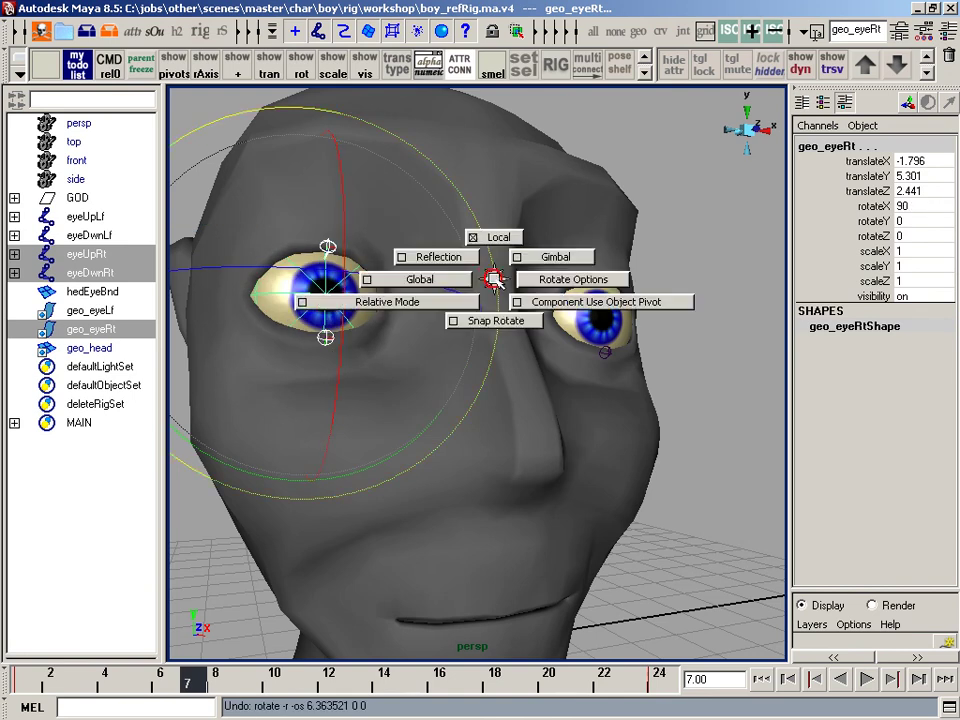
left_click_drag(493, 279, 351, 468)
key("ctrl+z")
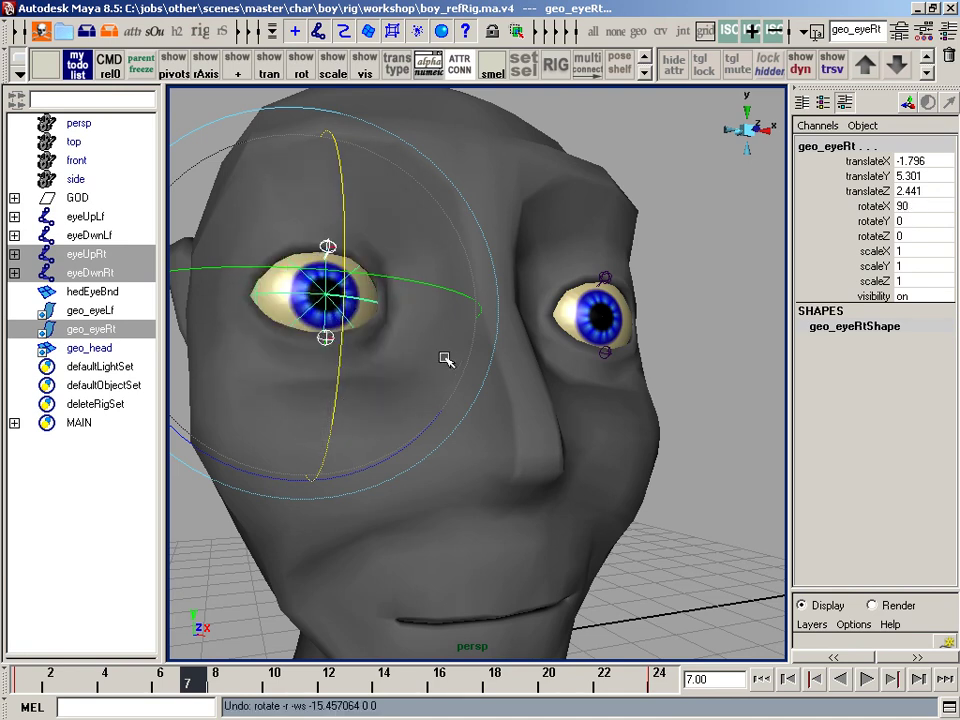